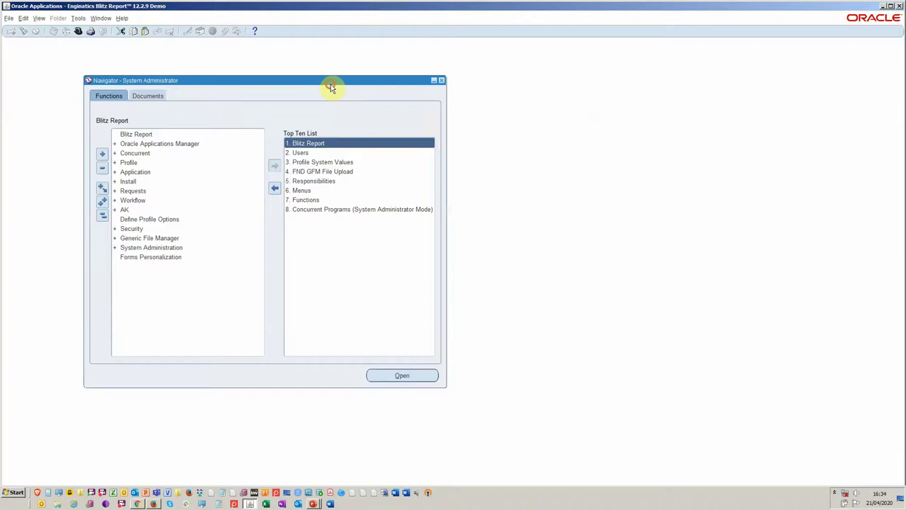
Step: Launch Blitz Report from the Navigator's Top Ten List and move its window clear of the Navigator
left_click_drag(331, 84, 306, 85)
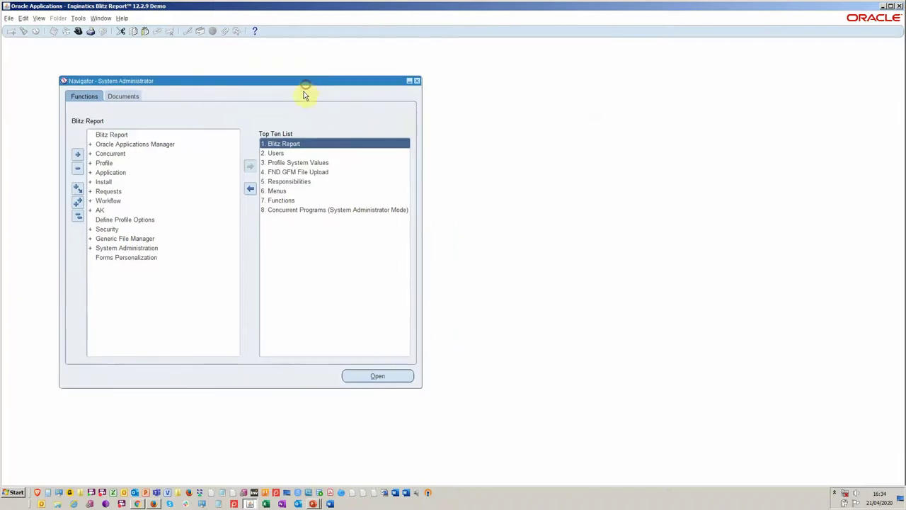
double_click(312, 145)
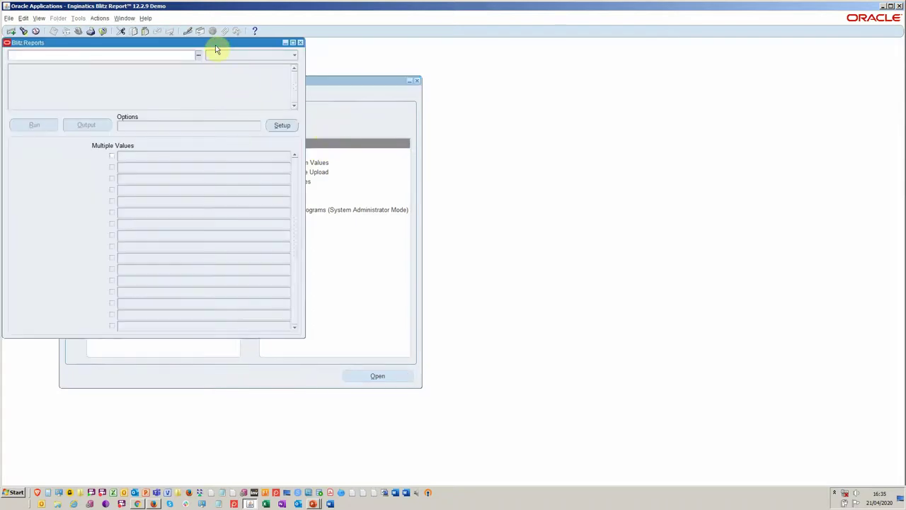
left_click_drag(216, 44, 384, 125)
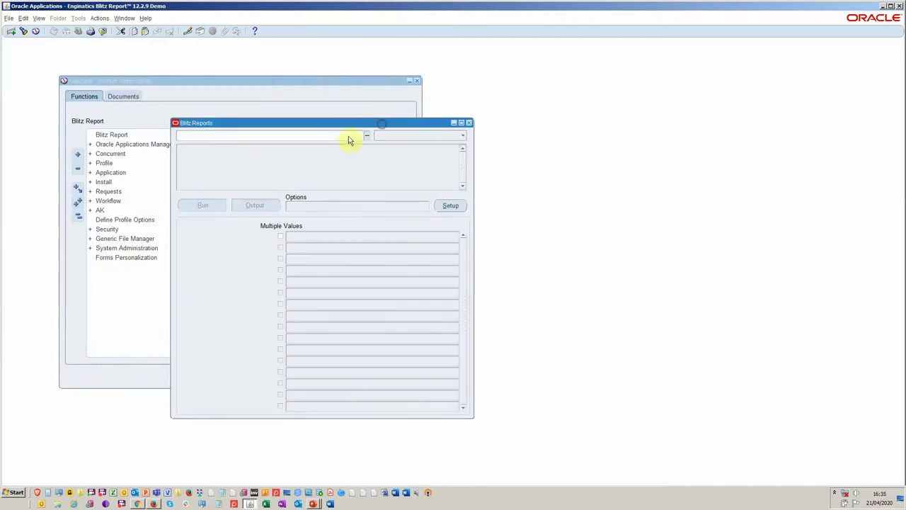
Step: Search the Reports list for %aw and select DBA AWR SQL Performance Summary
left_click(286, 134)
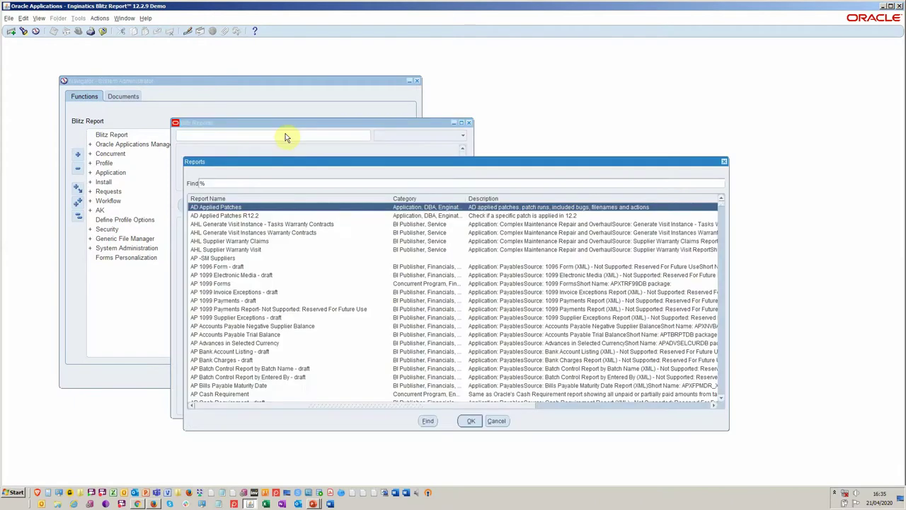
type("a")
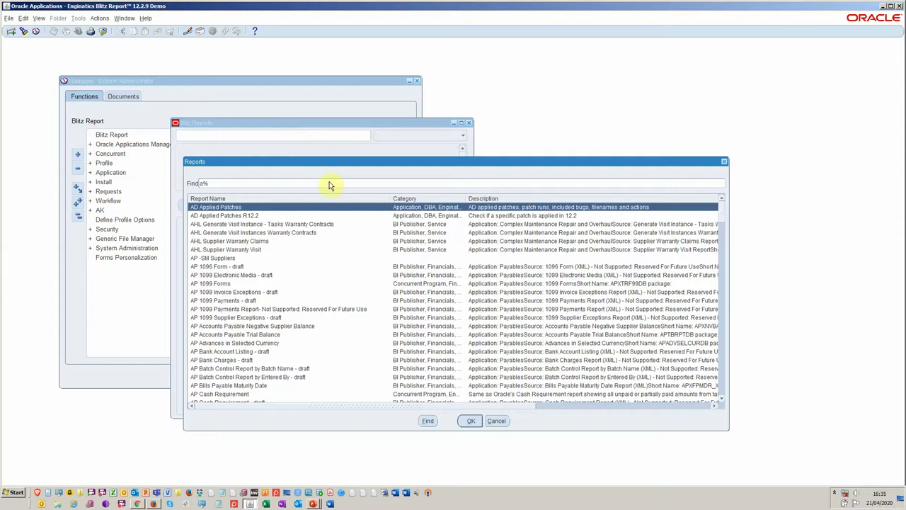
left_click_drag(723, 216, 720, 283)
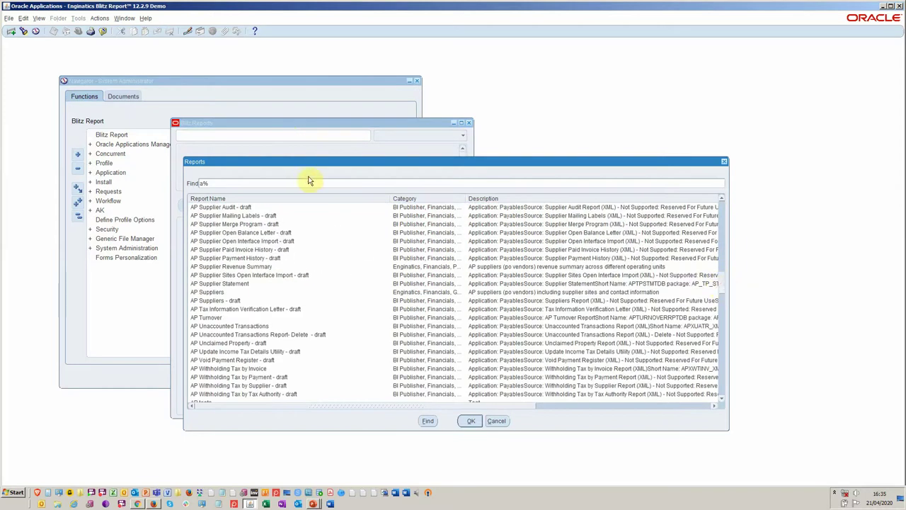
key("BackSpace")
key("BackSpace")
type("%aw")
key("Return")
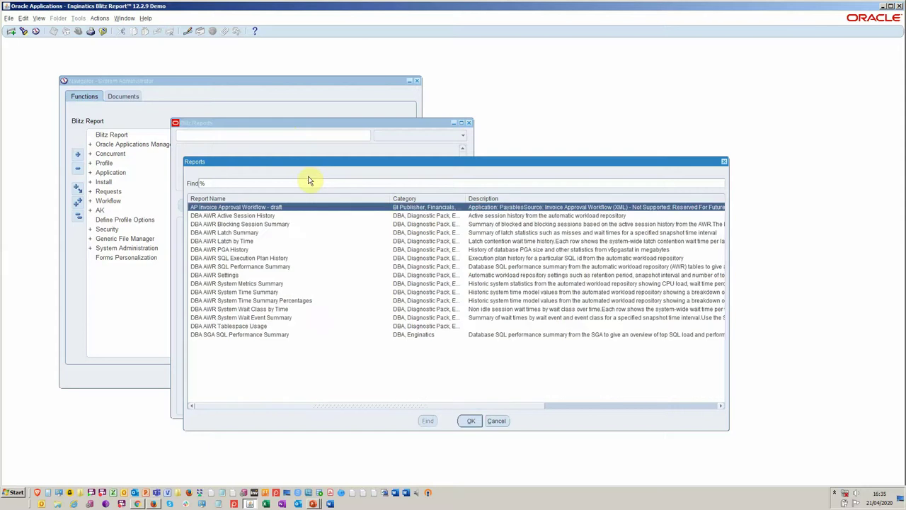
left_click(255, 267)
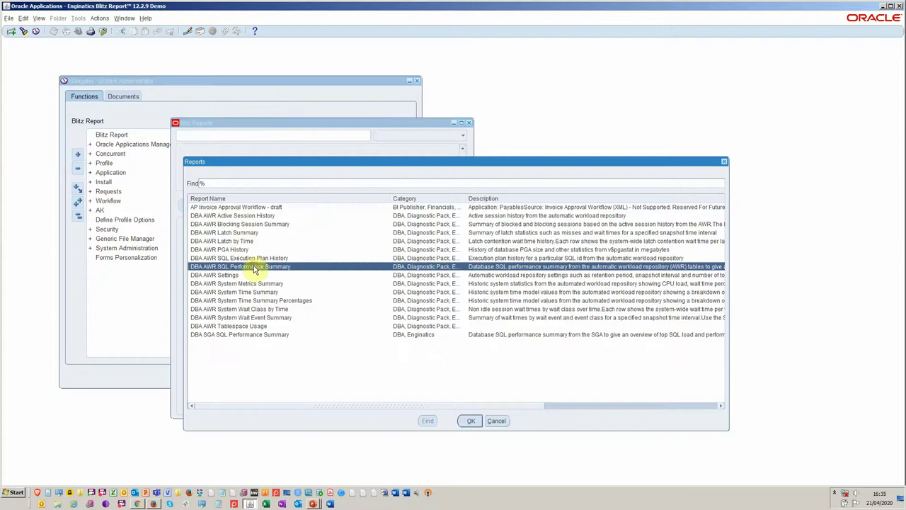
left_click(347, 268)
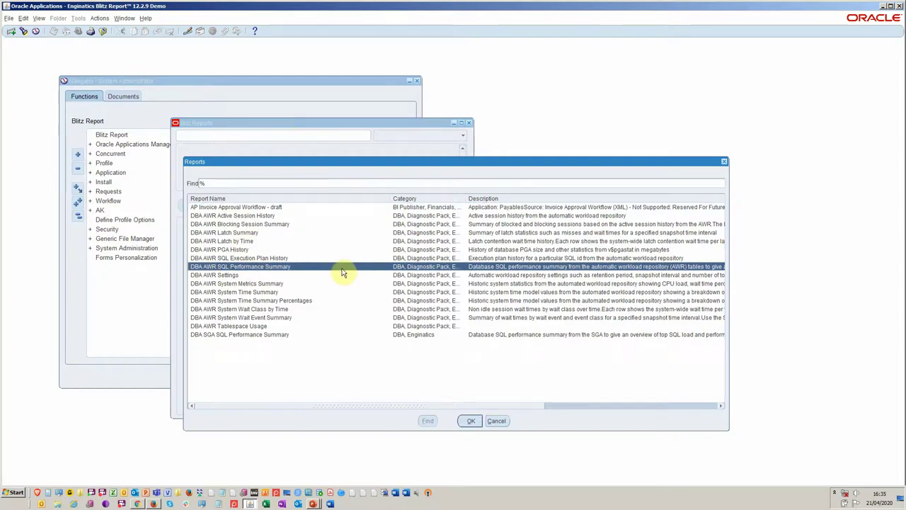
Step: Open AWR.docx in Word and read through its load profile, wait event and memory tables
left_click(330, 504)
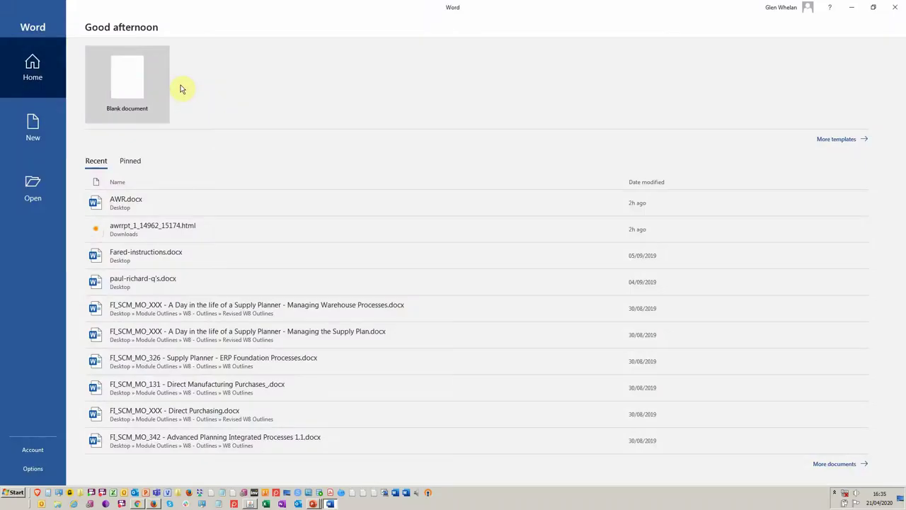
left_click(169, 200)
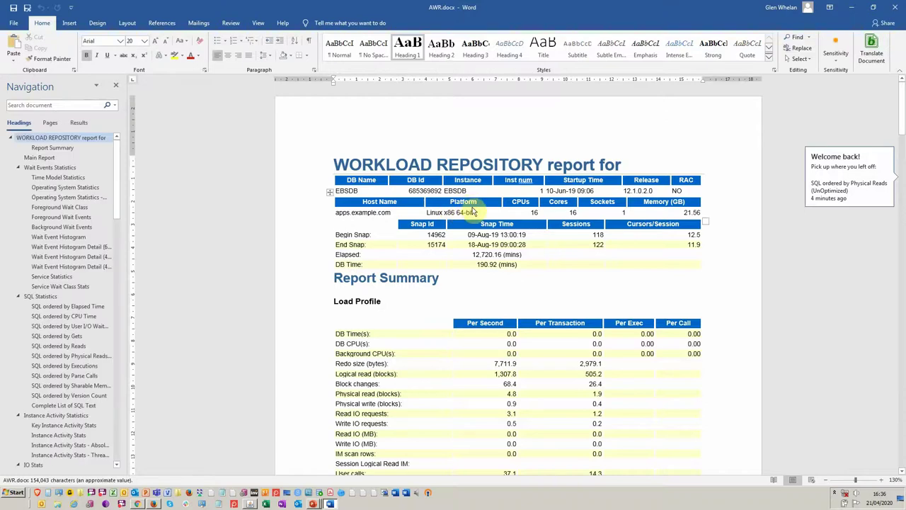
scroll(474, 212, "down", 5)
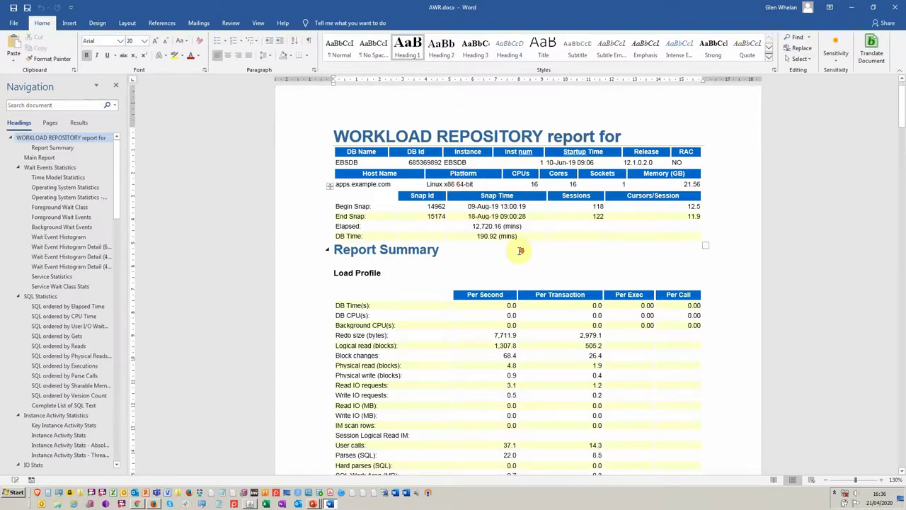
scroll(523, 252, "down", 4)
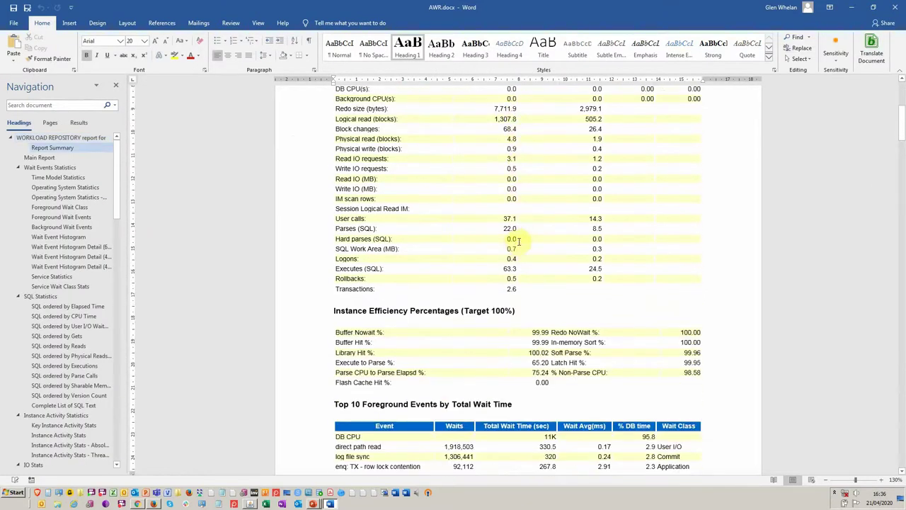
scroll(523, 243, "down", 13)
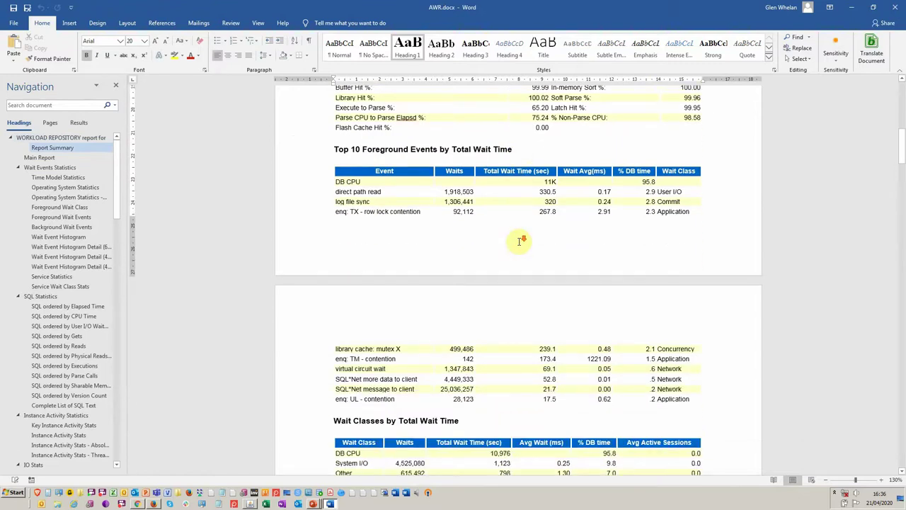
scroll(520, 244, "down", 9)
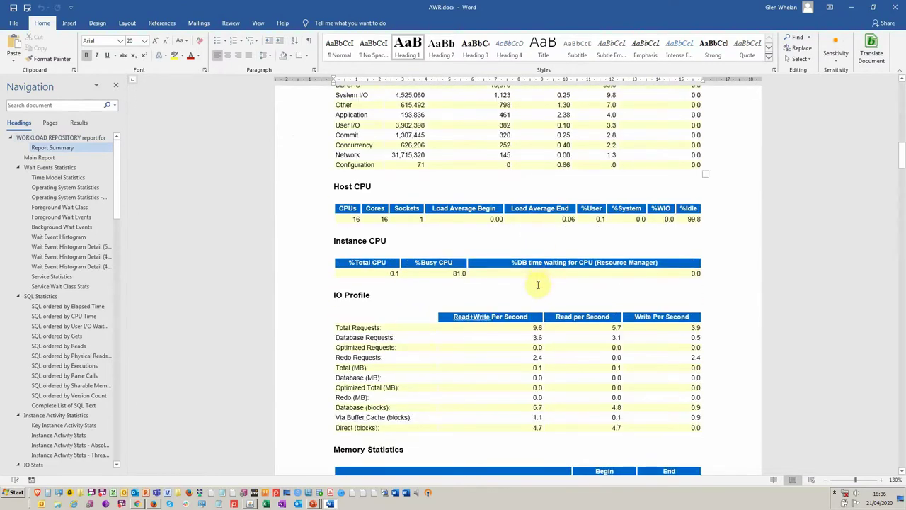
scroll(537, 284, "down", 10)
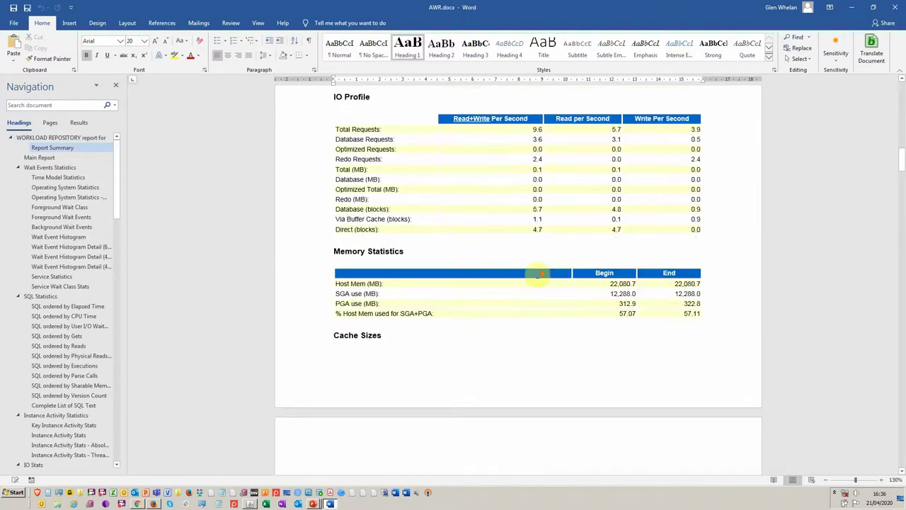
scroll(537, 274, "down", 2)
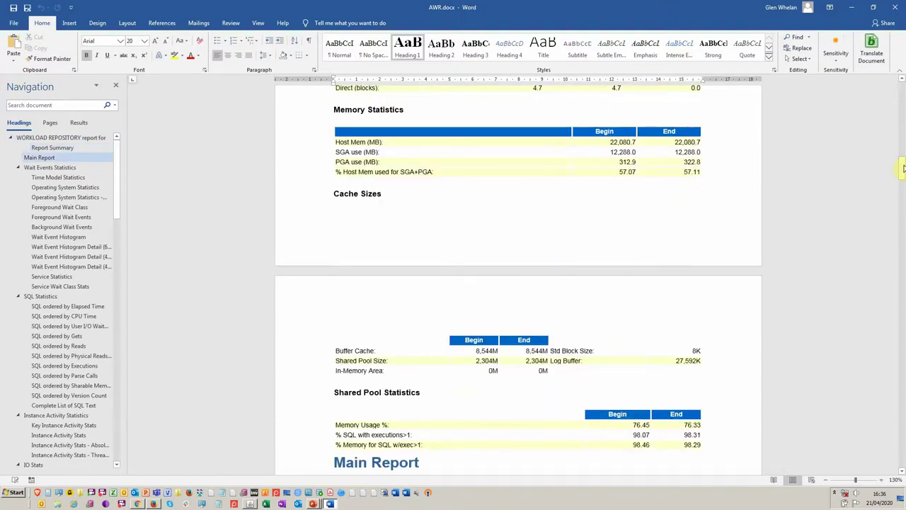
Step: Scroll the AWR report down to the SQL ordered by Elapsed Time table
left_click_drag(903, 168, 902, 78)
scroll(498, 245, "down", 3)
scroll(498, 246, "down", 20)
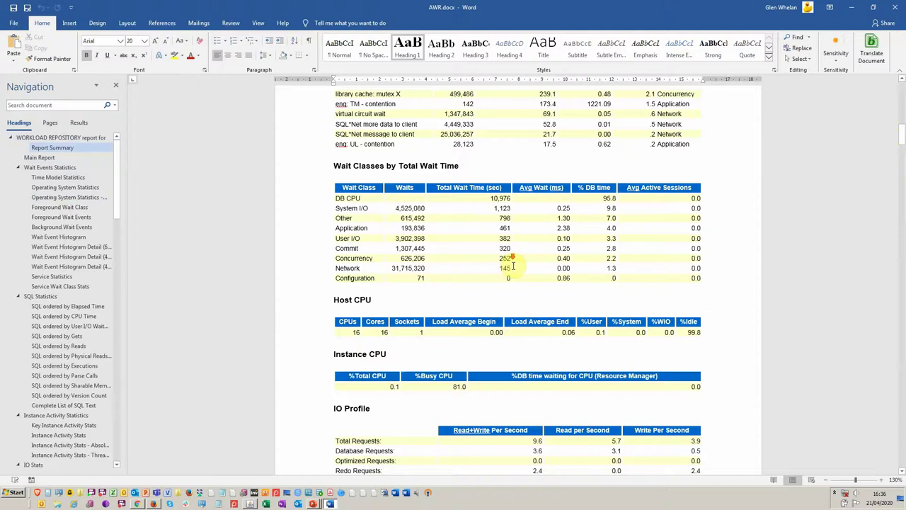
scroll(520, 259, "down", 8)
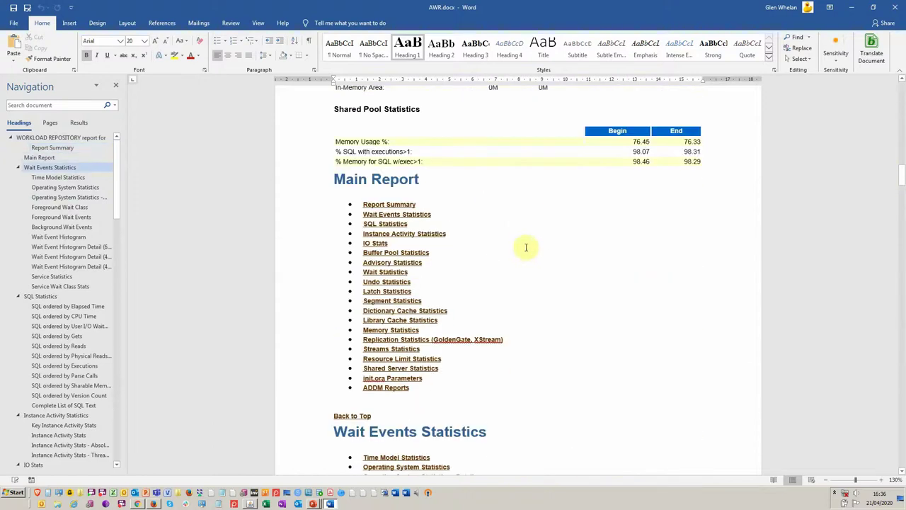
scroll(474, 258, "down", 15)
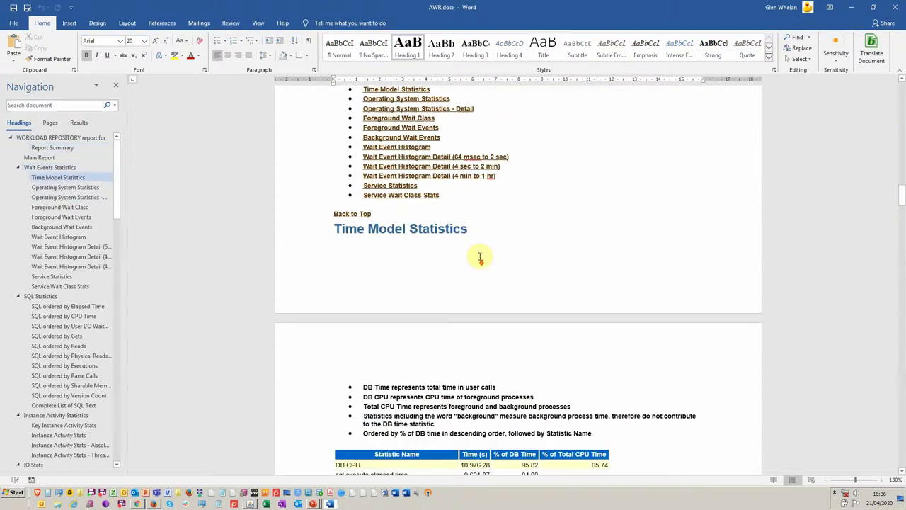
scroll(507, 253, "down", 12)
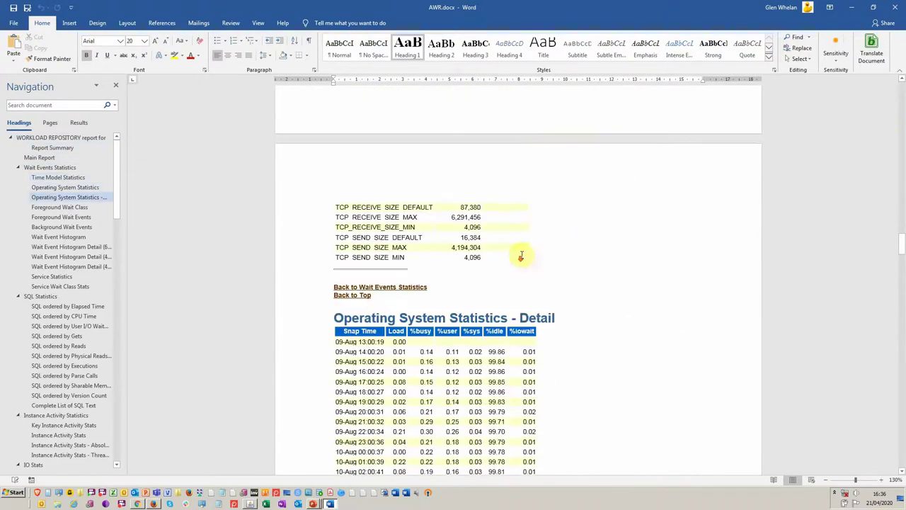
scroll(529, 255, "down", 20)
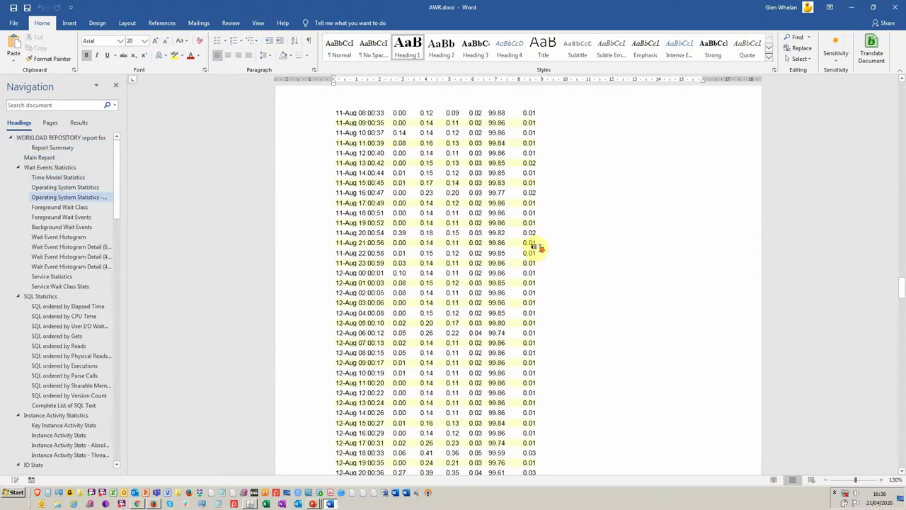
scroll(551, 244, "down", 10)
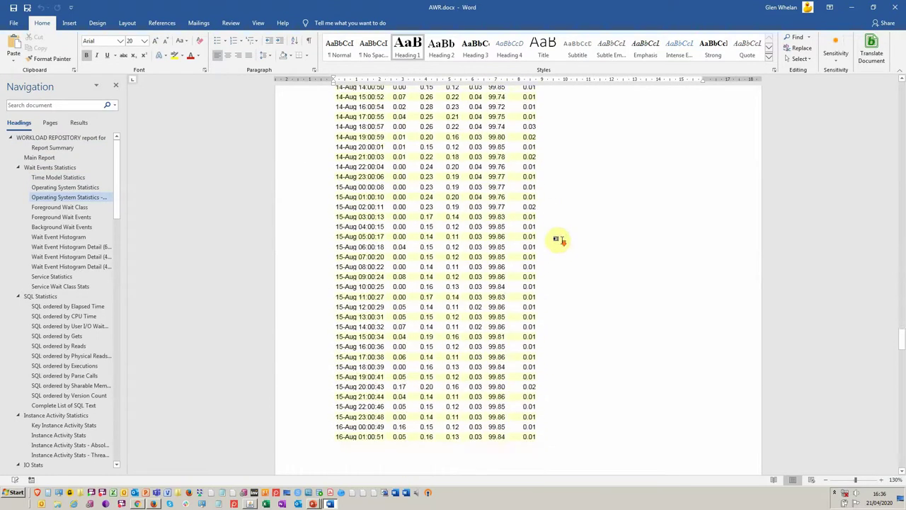
scroll(560, 241, "down", 15)
scroll(572, 246, "down", 15)
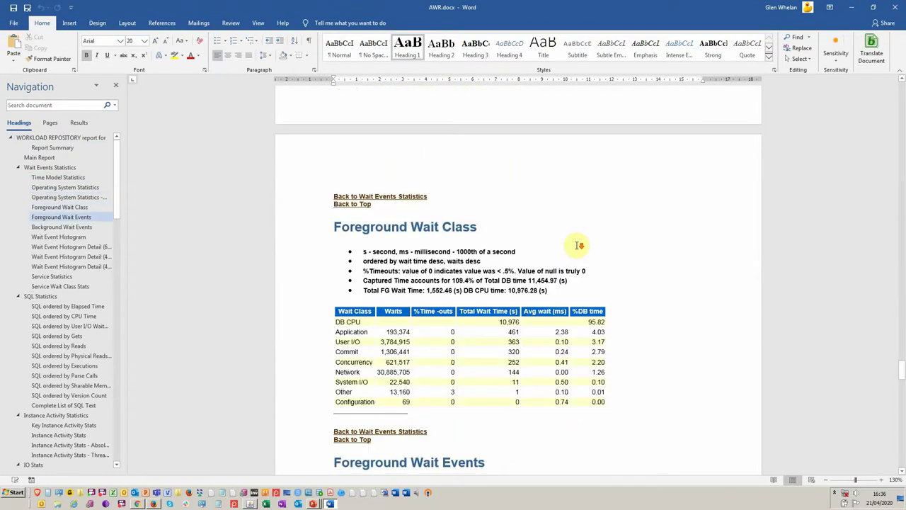
scroll(582, 248, "down", 20)
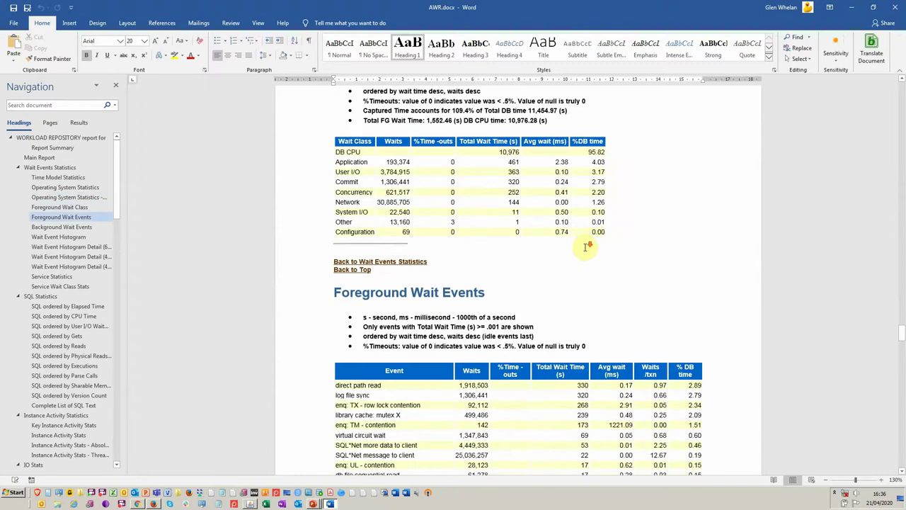
scroll(590, 245, "down", 20)
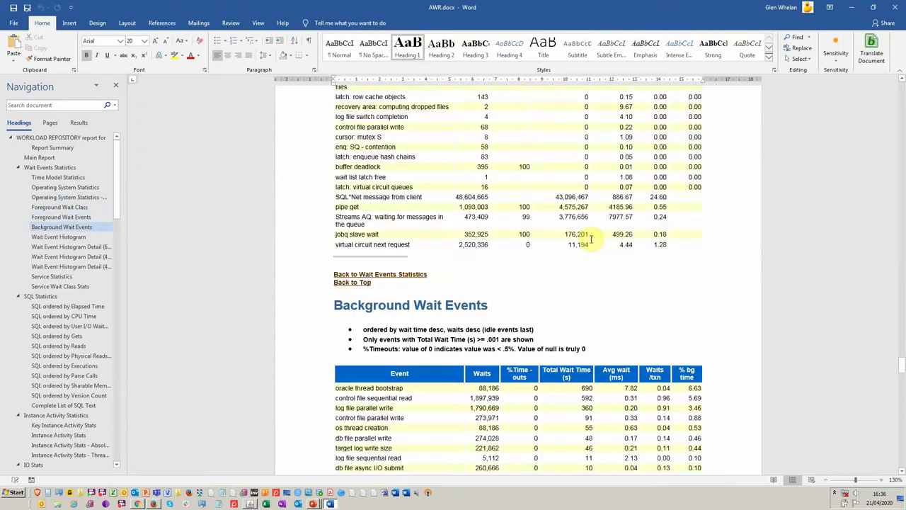
scroll(595, 236, "down", 18)
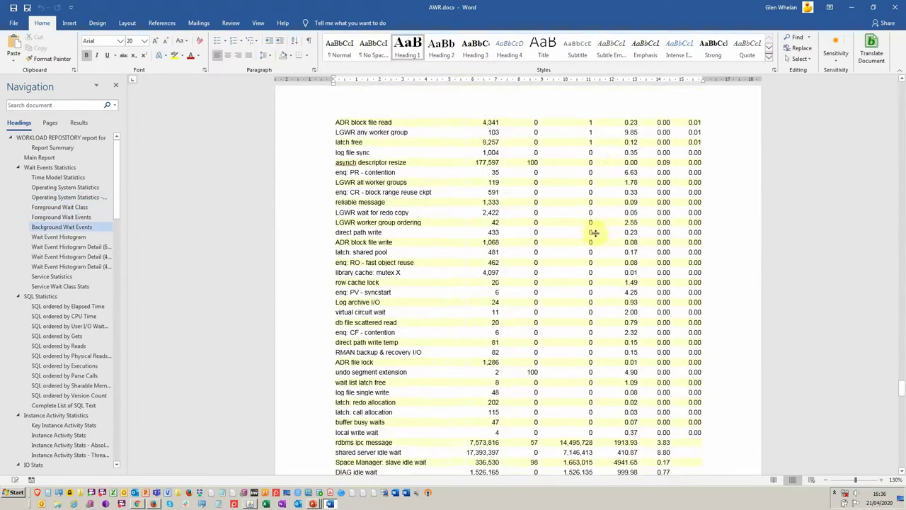
scroll(594, 231, "down", 12)
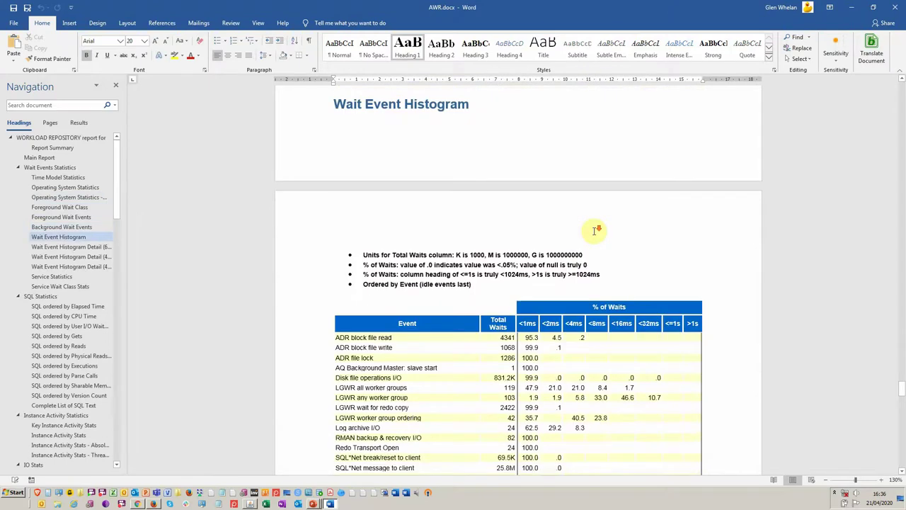
scroll(609, 229, "down", 20)
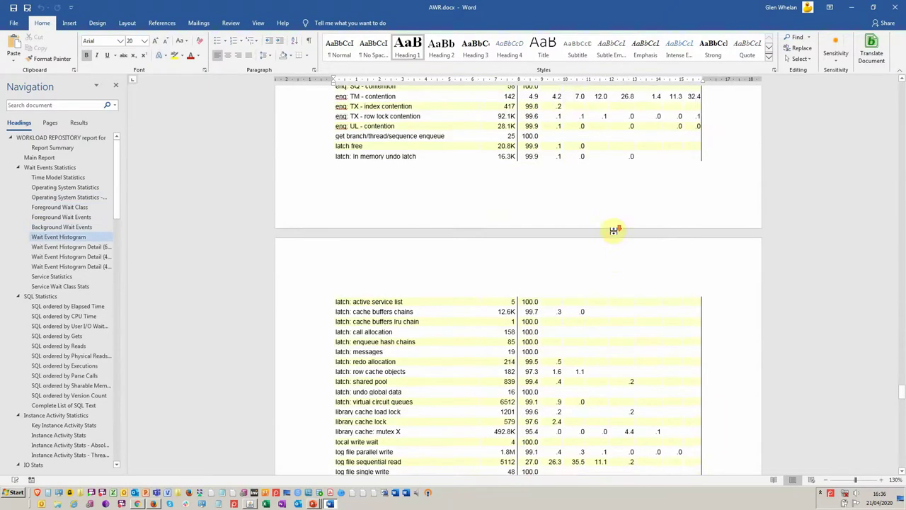
scroll(613, 228, "down", 20)
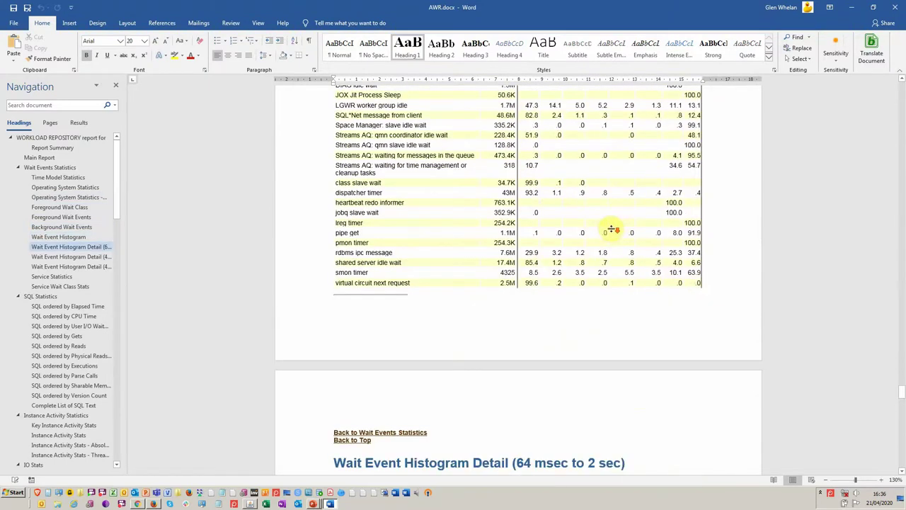
scroll(608, 228, "down", 20)
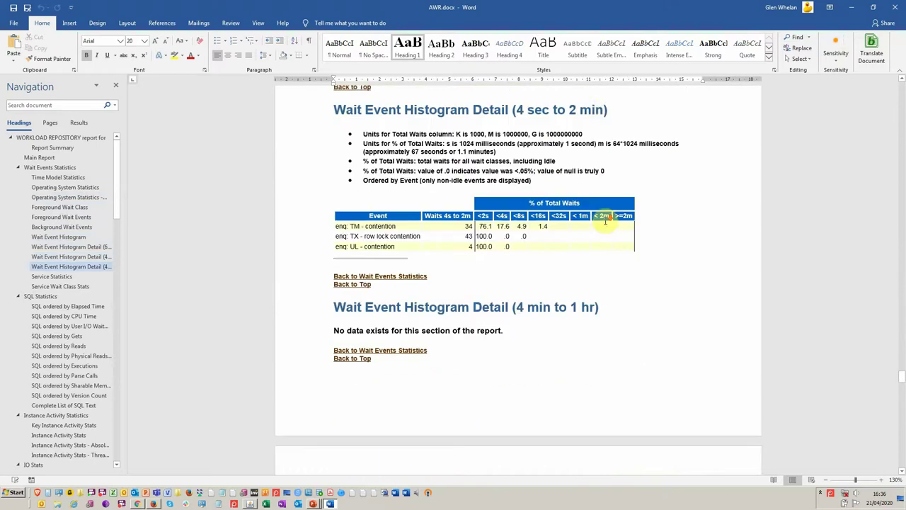
scroll(608, 217, "down", 20)
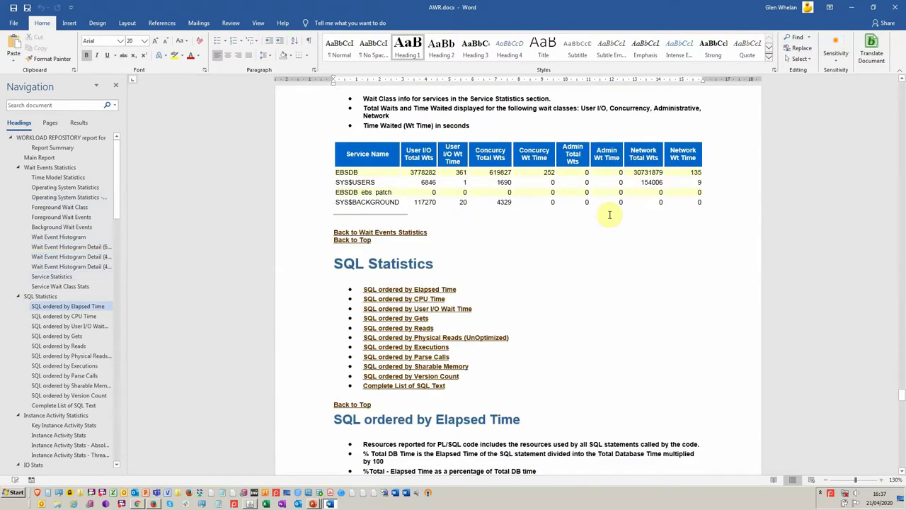
scroll(579, 162, "up", 2)
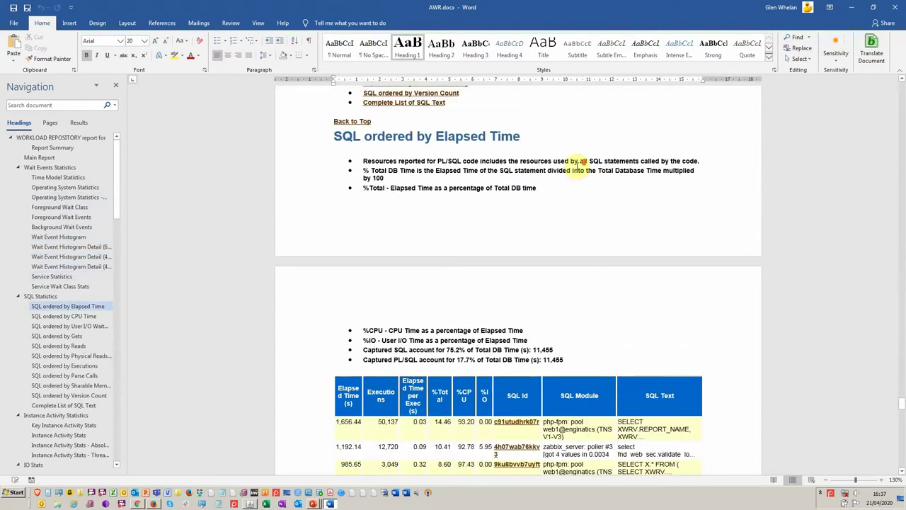
scroll(572, 188, "down", 4)
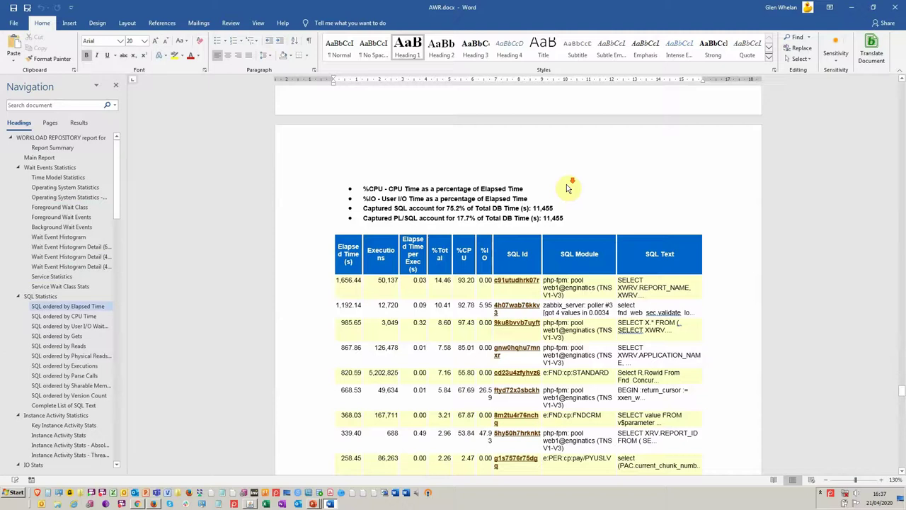
scroll(570, 185, "down", 1)
scroll(540, 209, "down", 1)
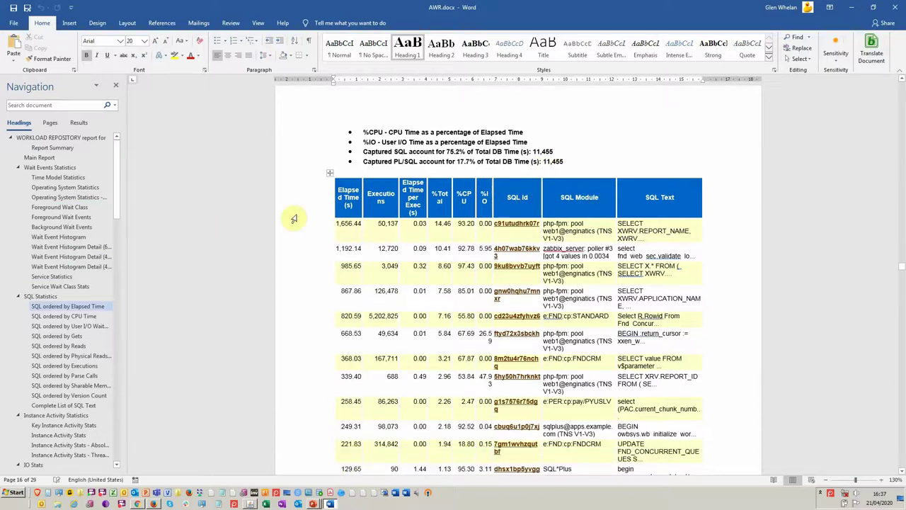
Step: Return to Oracle Applications, where the DBA AWR reports list is showing
left_click(567, 201)
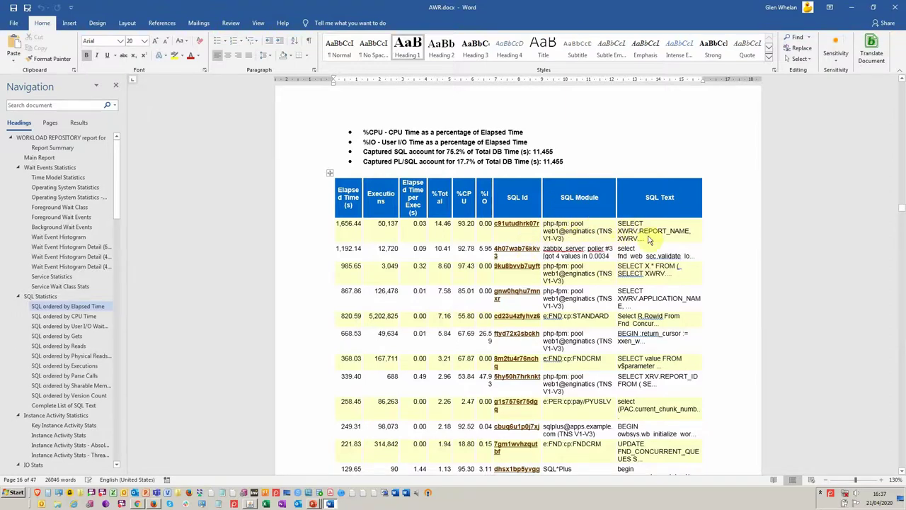
left_click(676, 216)
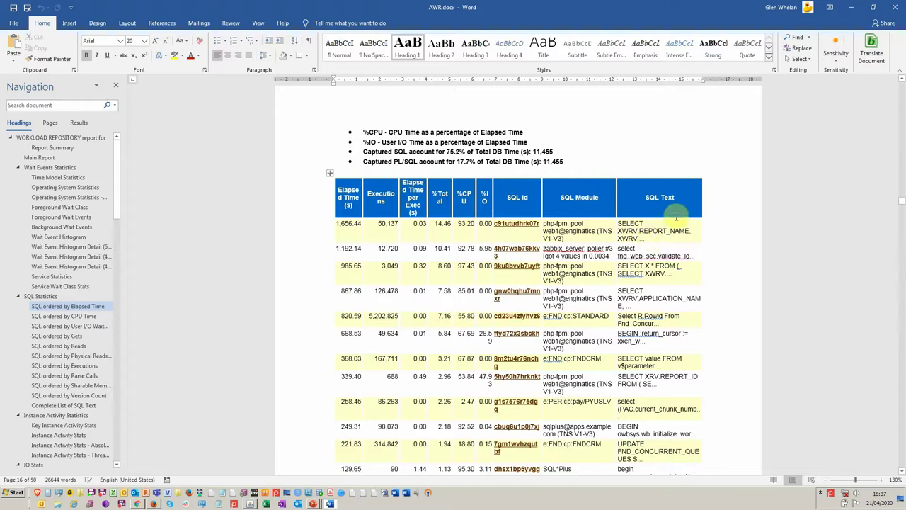
key("alt+Tab")
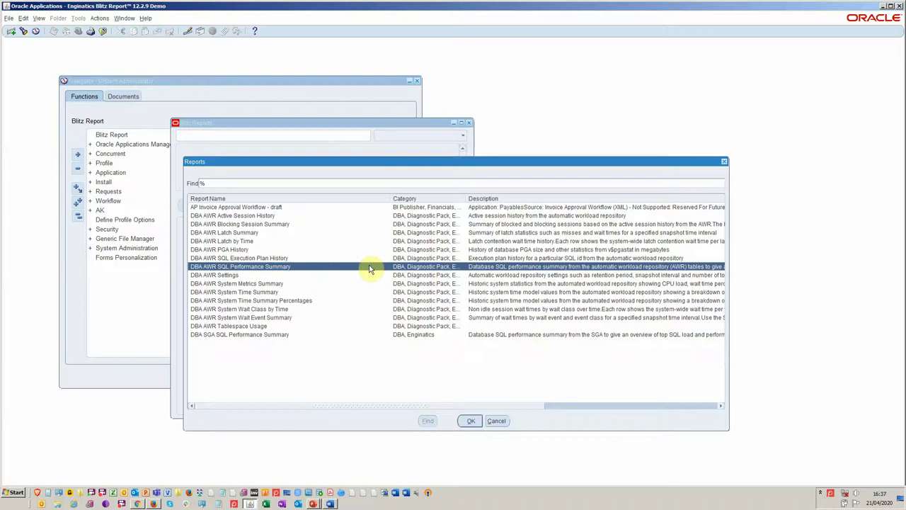
Step: Load DBA AWR SQL Performance Summary, inspect its output formats, and start a new column template
double_click(369, 267)
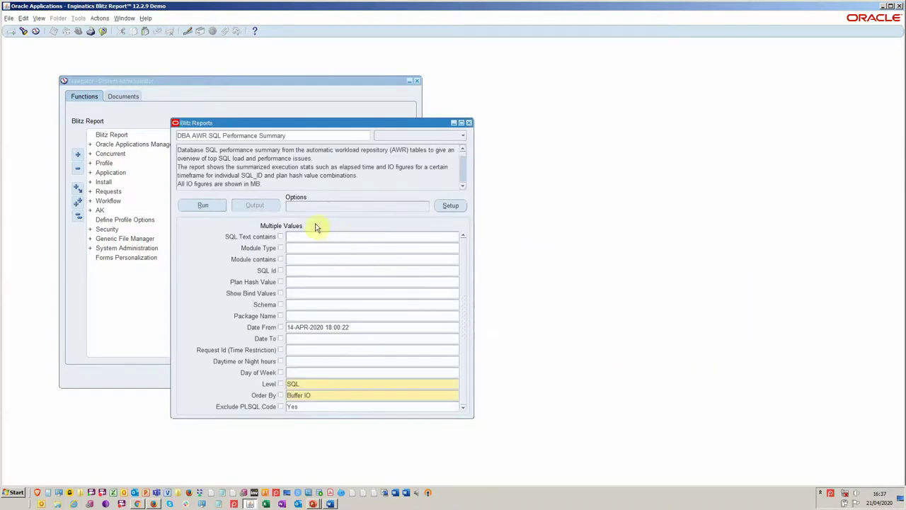
left_click_drag(293, 125, 356, 104)
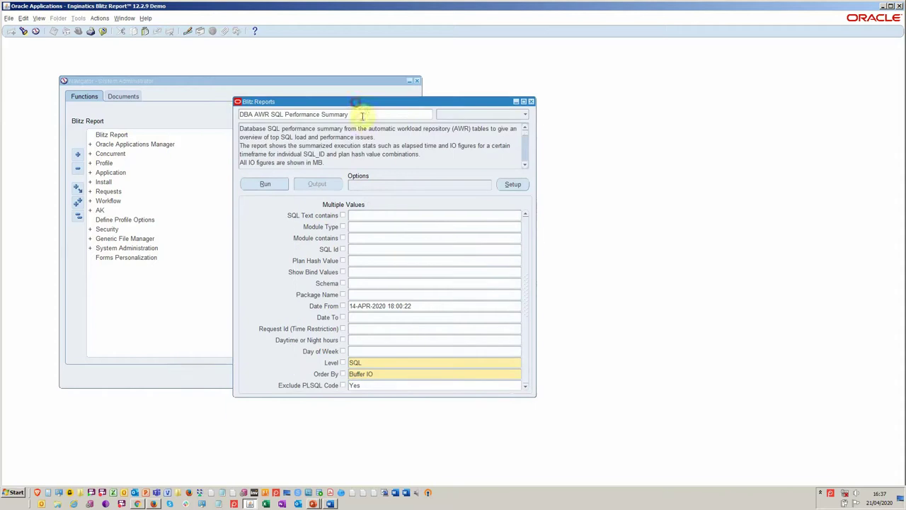
left_click(425, 185)
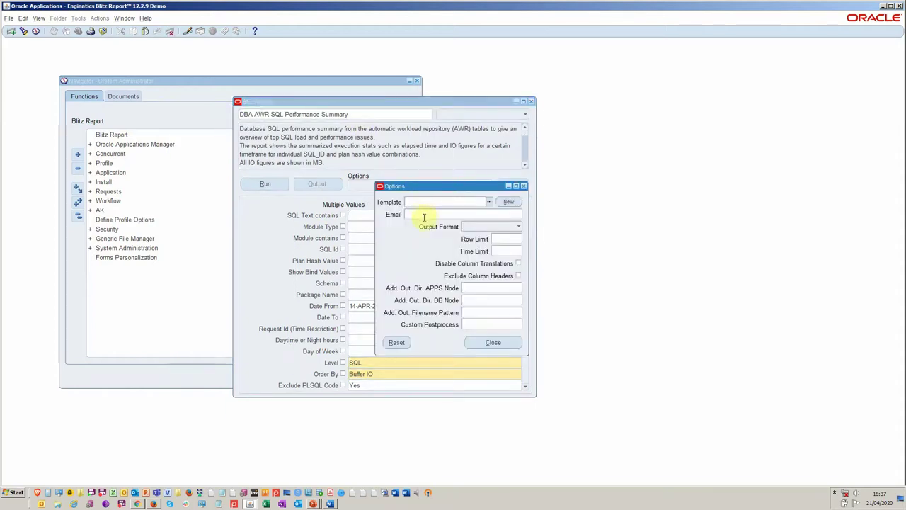
left_click(518, 226)
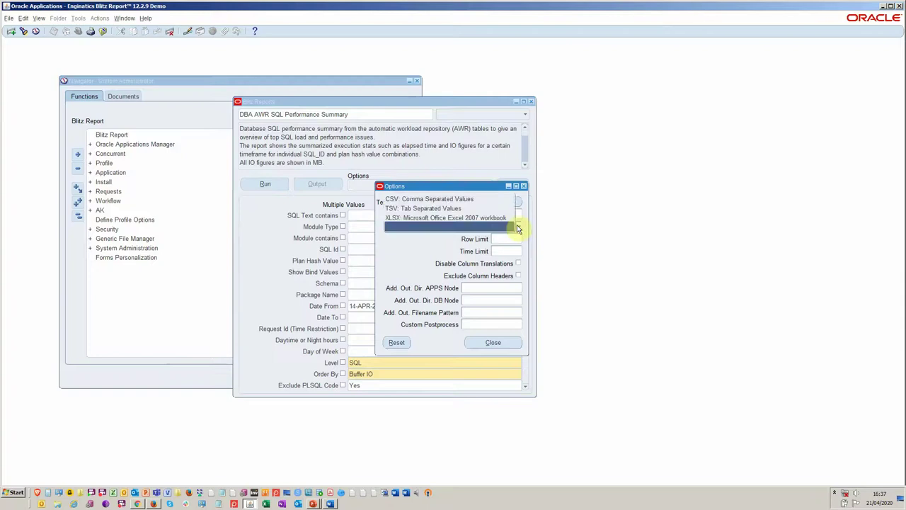
left_click(411, 246)
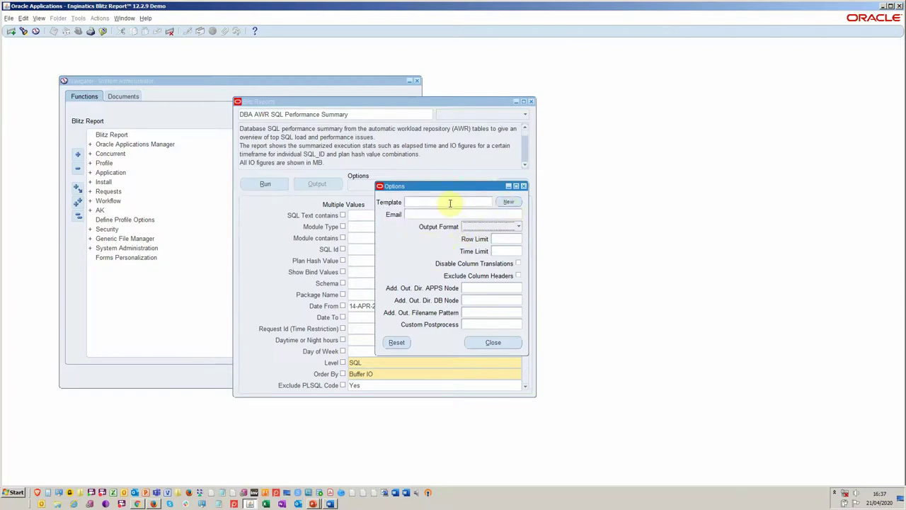
left_click(510, 202)
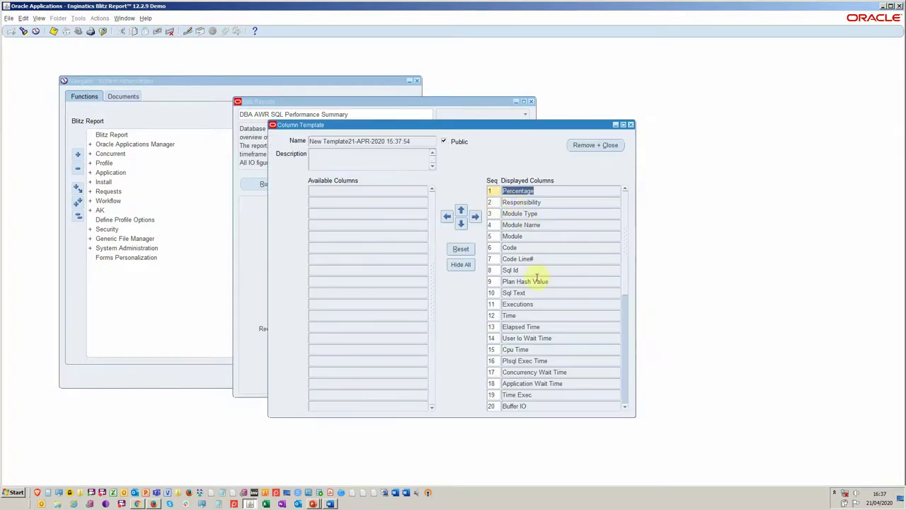
Step: Reorder template columns to lead with Module, Code, Code Line#, Module Name, Module Type, Responsibility, then apply
left_click(538, 260, "shift")
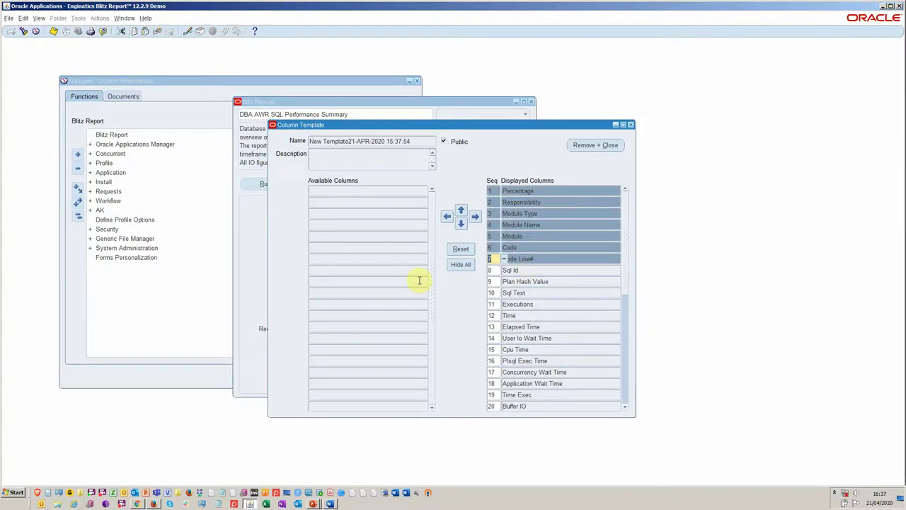
left_click(447, 218)
left_click(475, 216)
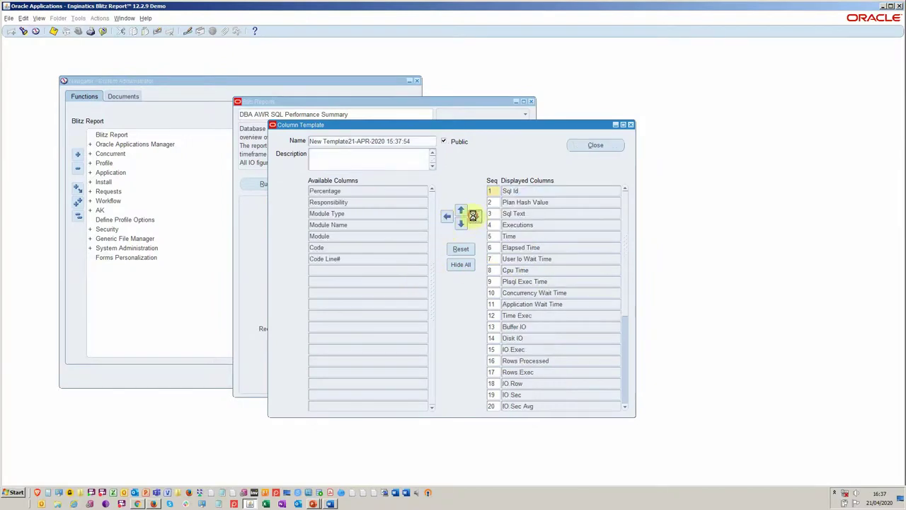
left_click(475, 217)
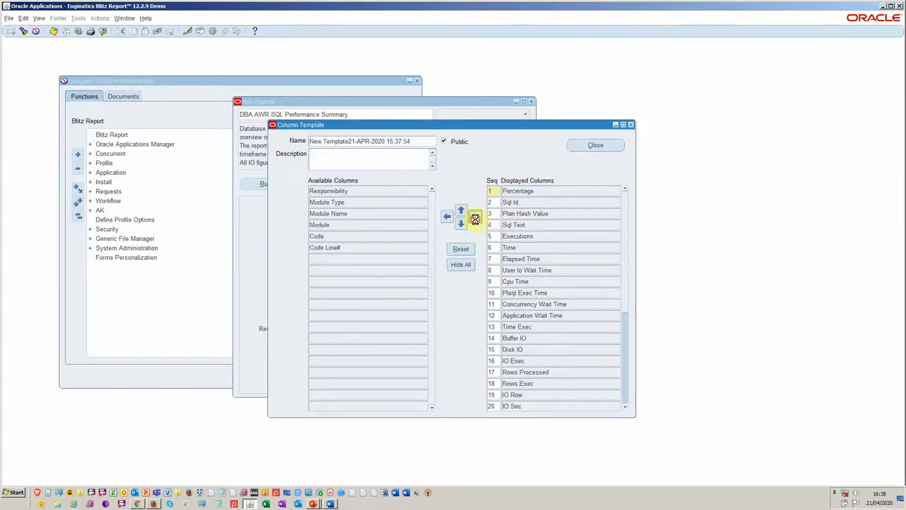
double_click(388, 191)
double_click(390, 191)
double_click(393, 191)
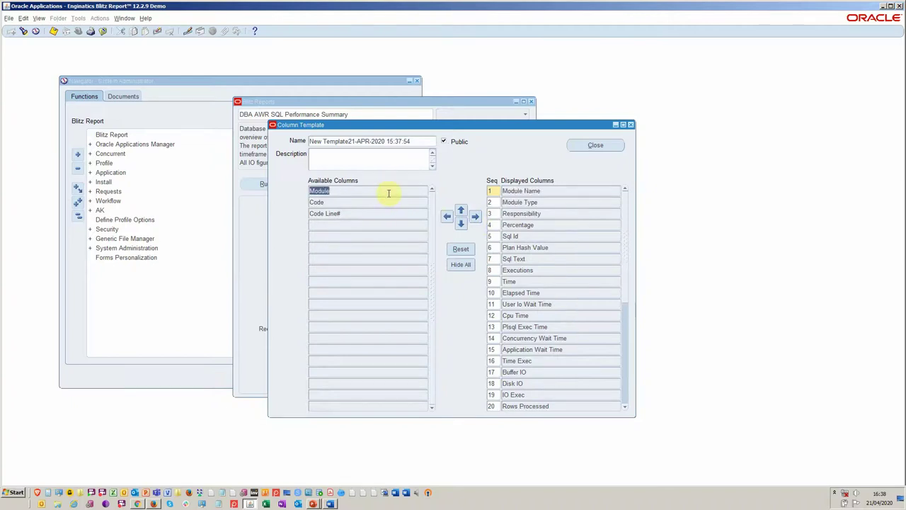
left_click(405, 214, "shift")
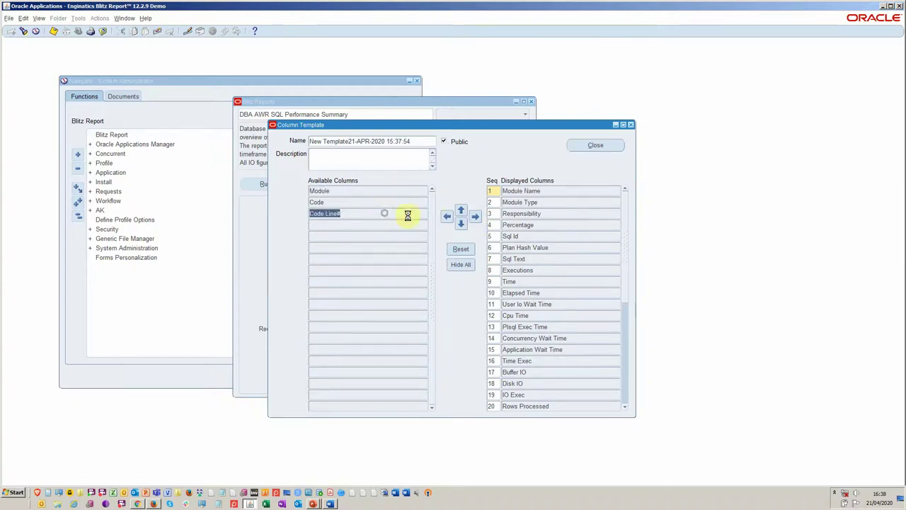
left_click(476, 218)
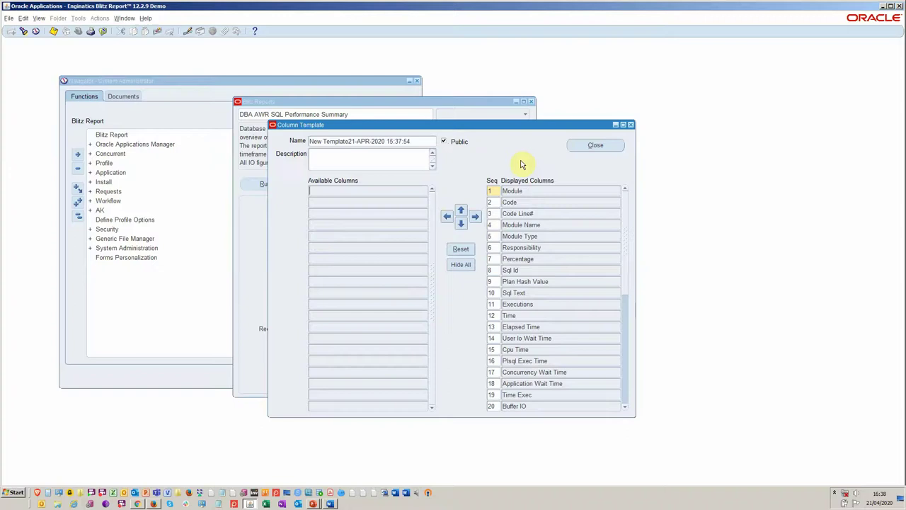
left_click(579, 147)
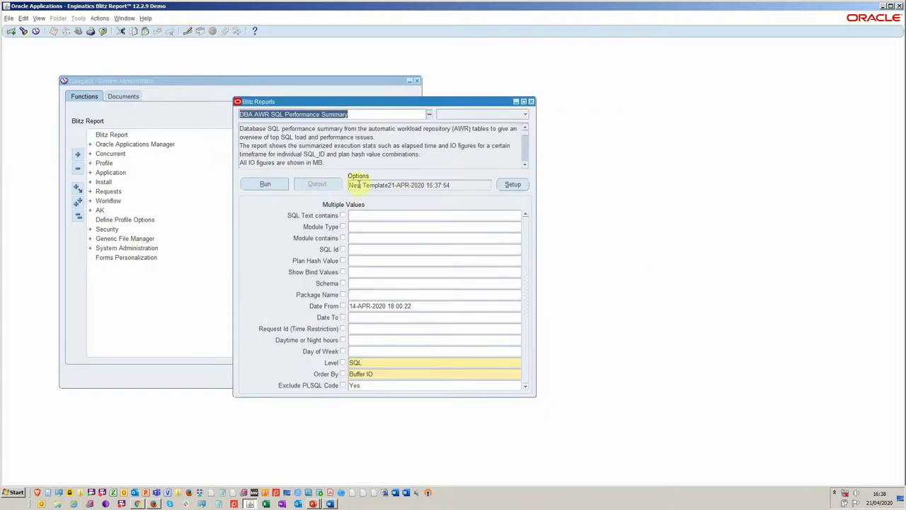
Step: Review the report's setup SQL, parameter definitions and its single Include assignment
left_click(522, 184)
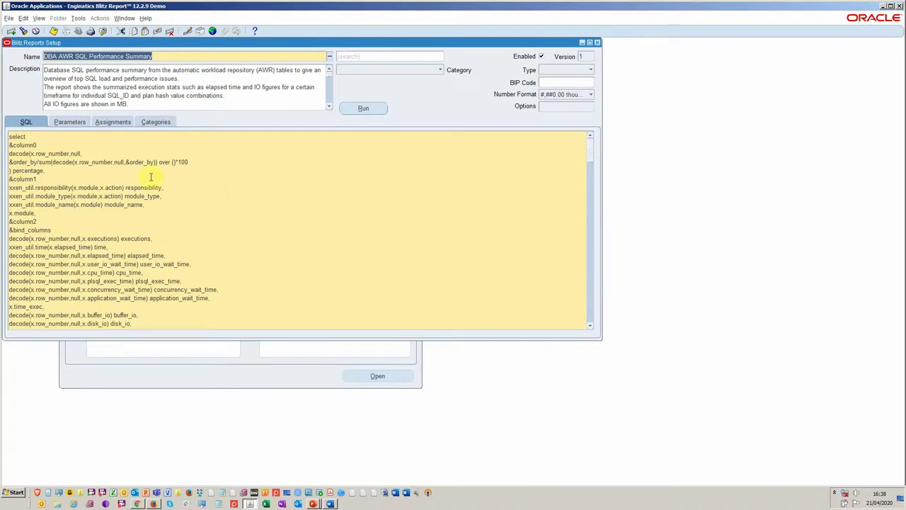
left_click(71, 122)
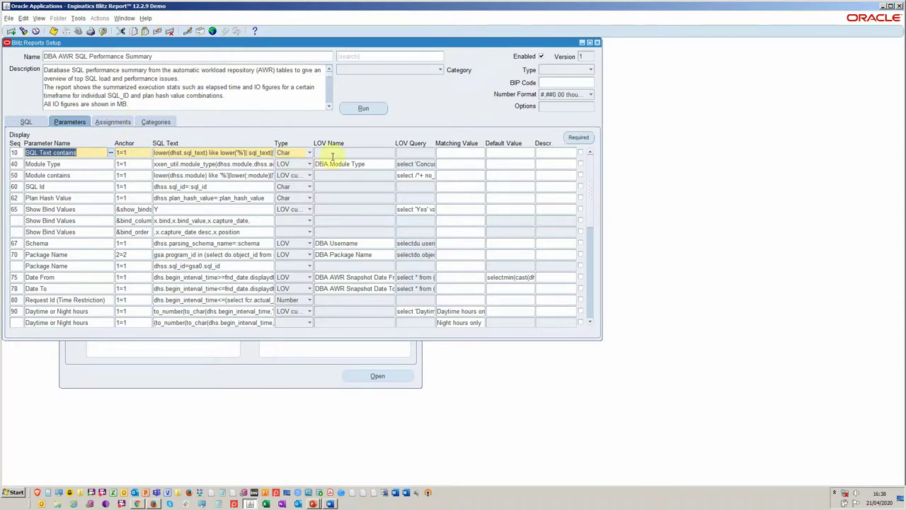
left_click(113, 122)
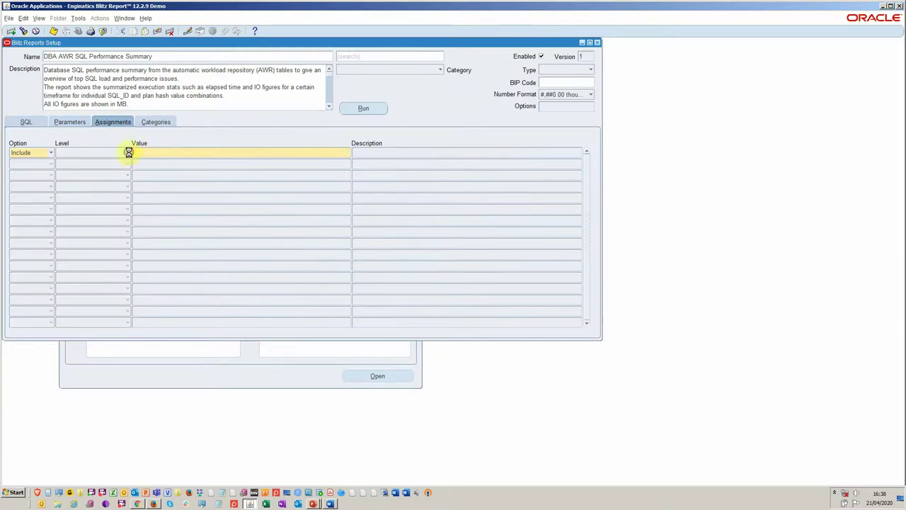
Step: Check the assignment level choices, then show the categories DBA, Diagnostic Pack and Enginatics
left_click(129, 153)
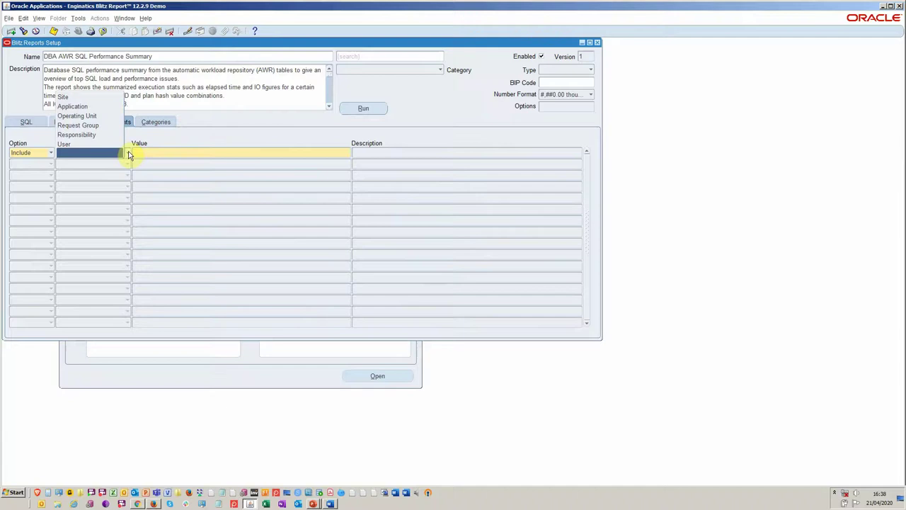
left_click(150, 152)
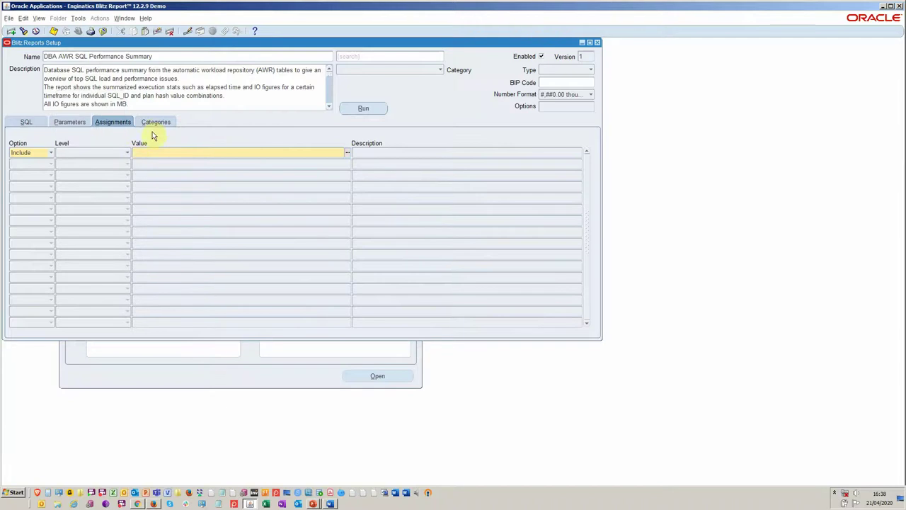
left_click(160, 124)
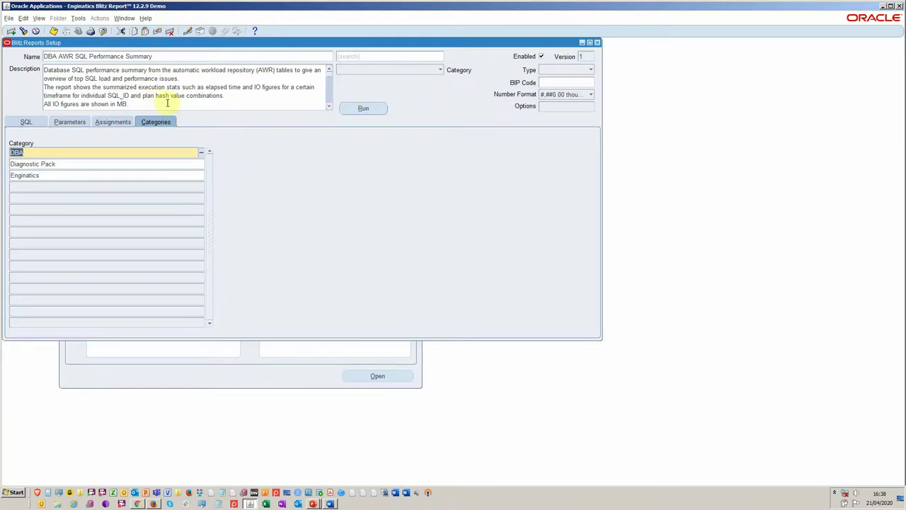
Step: Preview the report's run window and close it again
left_click(359, 108)
left_click(359, 109)
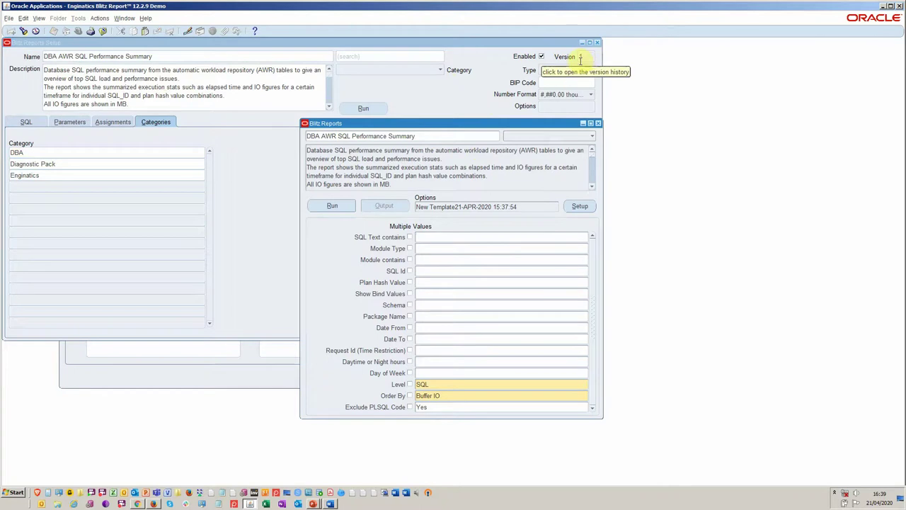
left_click(598, 123)
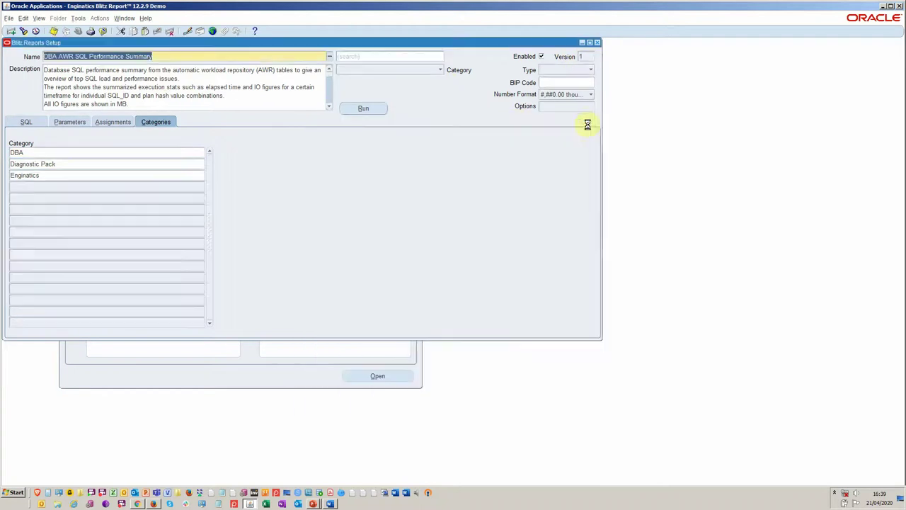
left_click(78, 17)
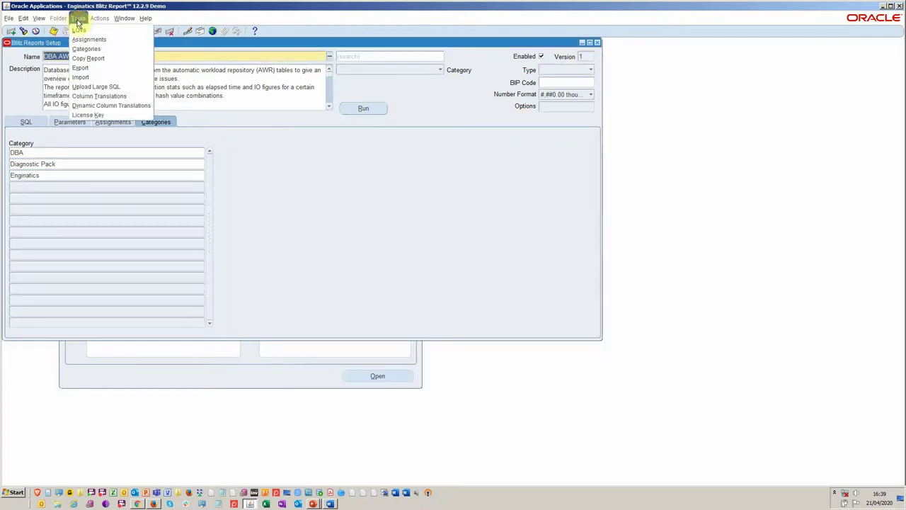
left_click(107, 76)
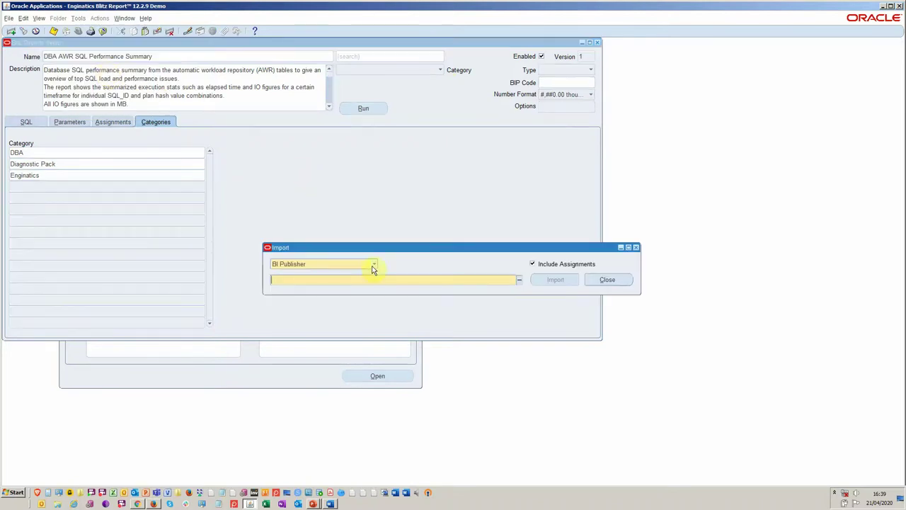
left_click(374, 267)
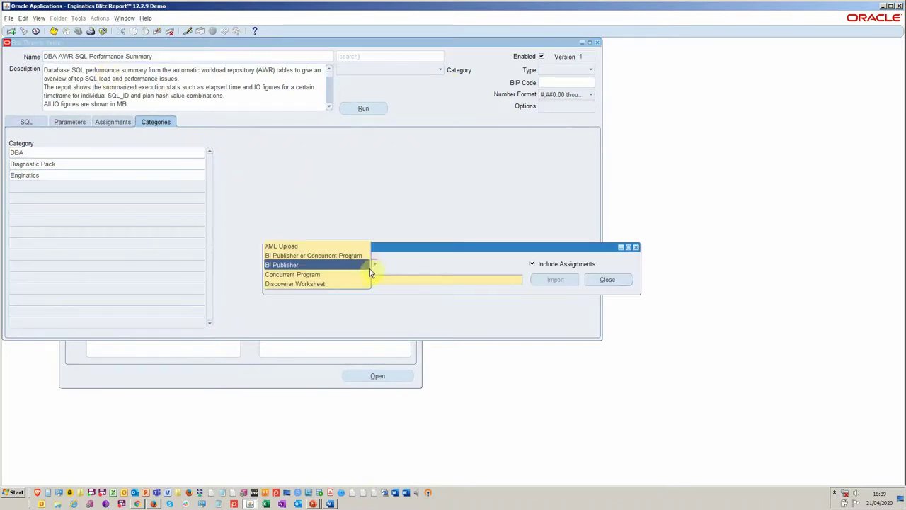
left_click(419, 214)
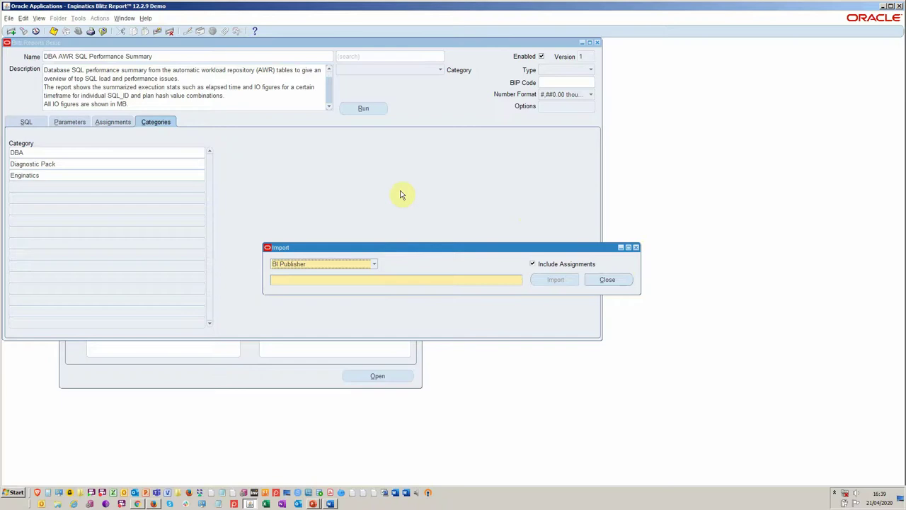
left_click(637, 248)
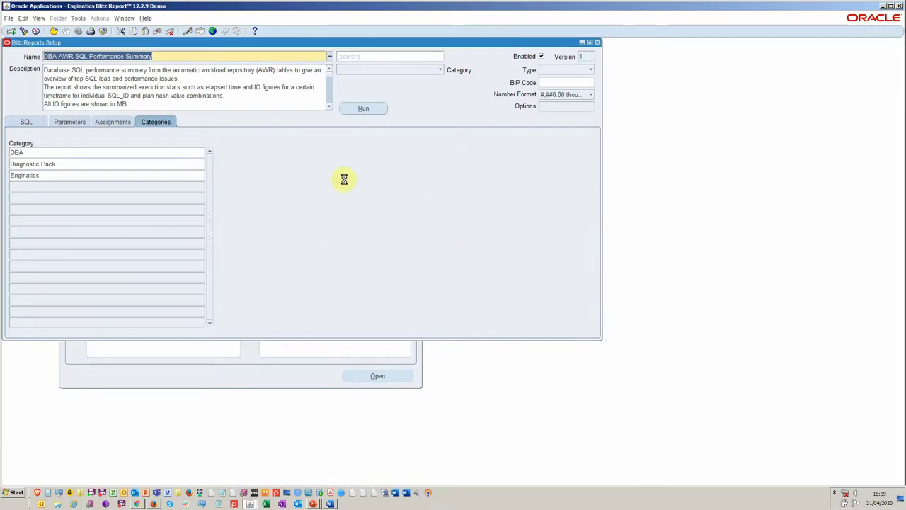
left_click(14, 122)
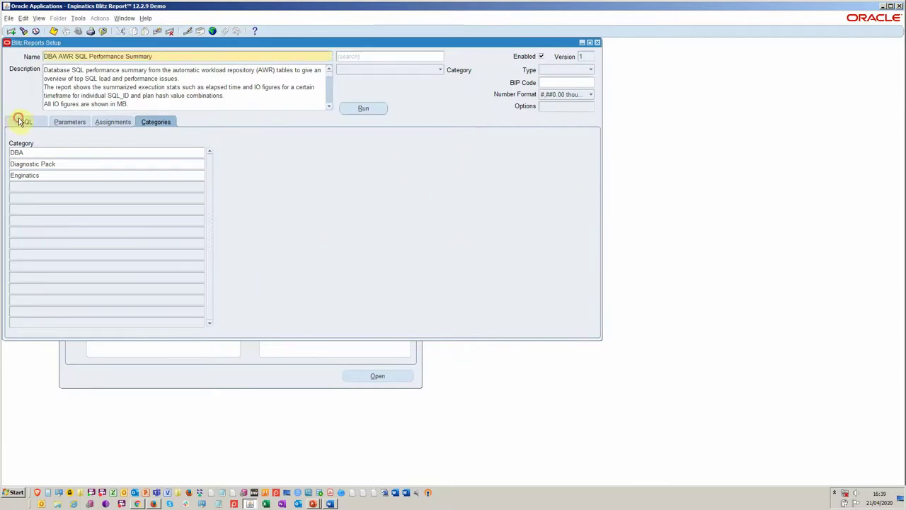
Step: Run DBA AWR SQL Performance Summary and open its output workbook in Excel
left_click(364, 109)
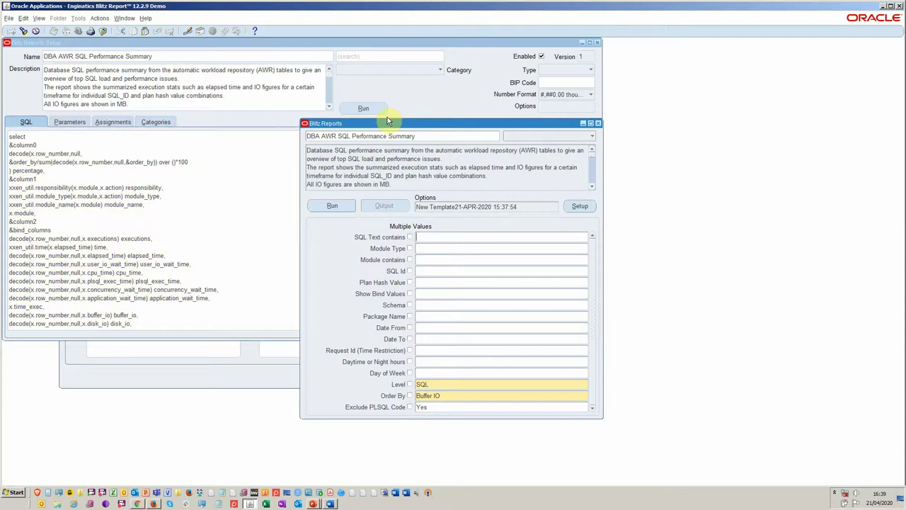
left_click(461, 239)
left_click(332, 207)
left_click(388, 206)
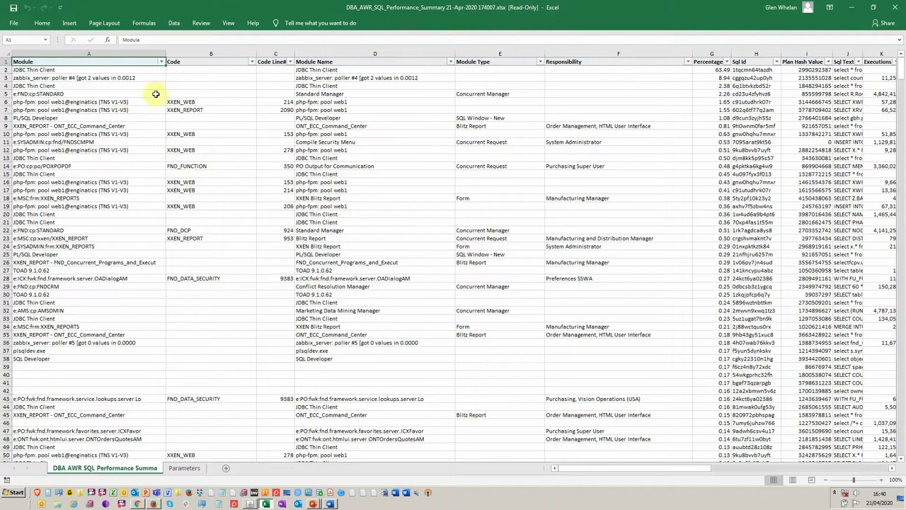
left_click(151, 69)
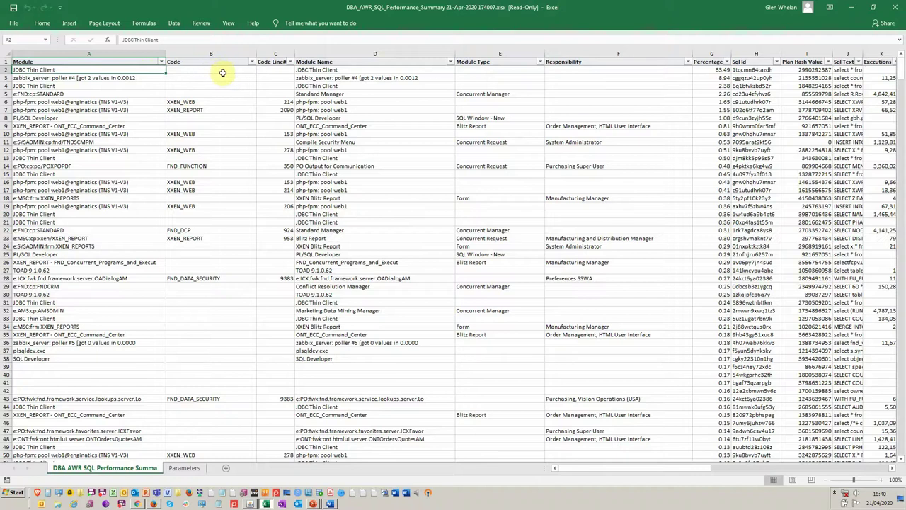
left_click(541, 63)
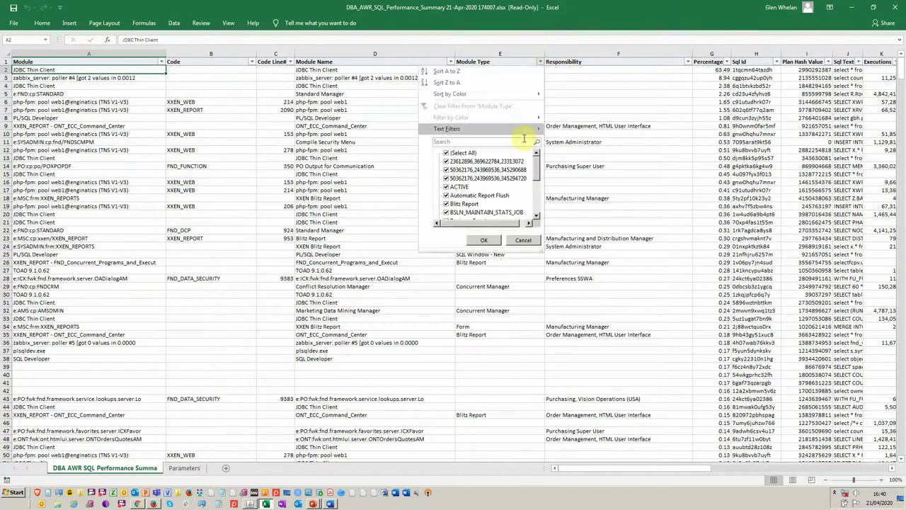
scroll(536, 172, "down", 2)
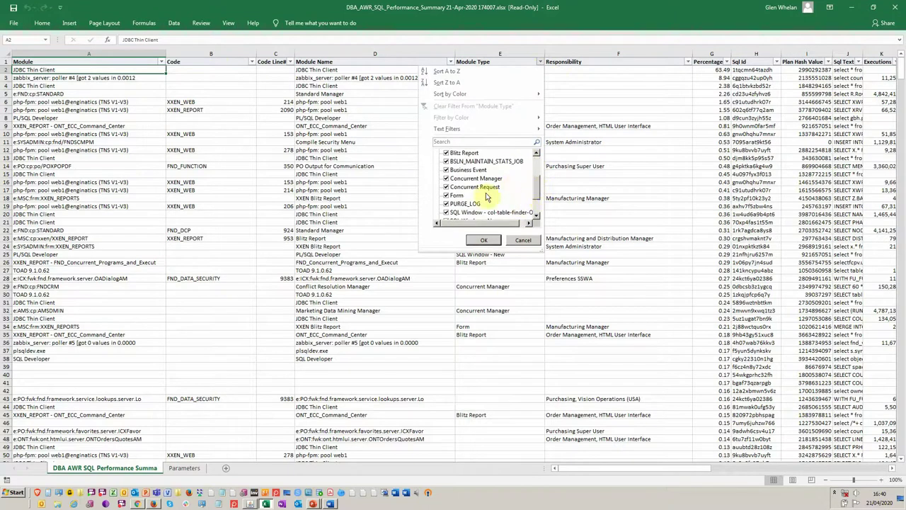
scroll(536, 199, "down", 2)
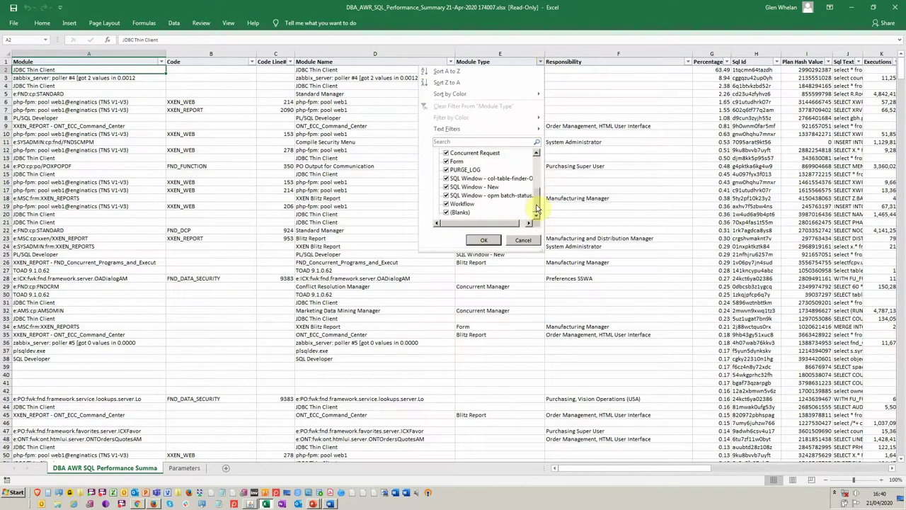
scroll(537, 205, "up", 5)
left_click(523, 241)
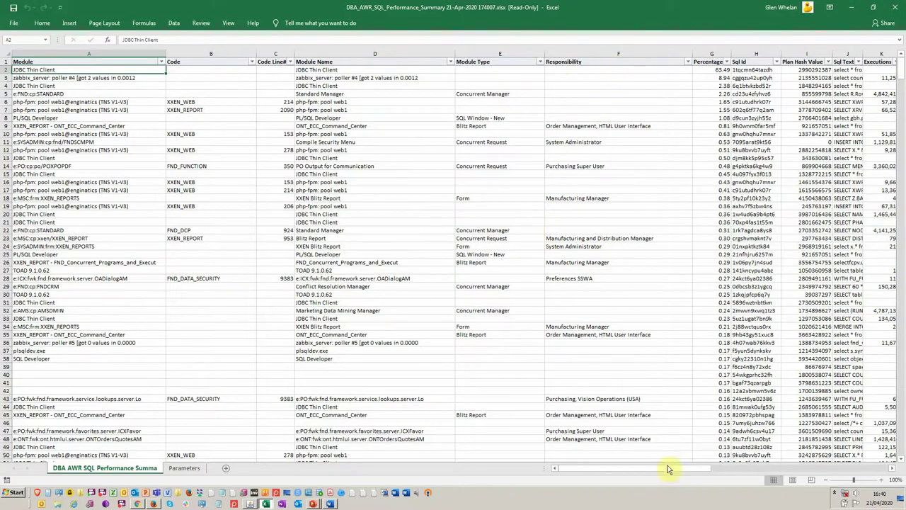
left_click_drag(672, 469, 711, 477)
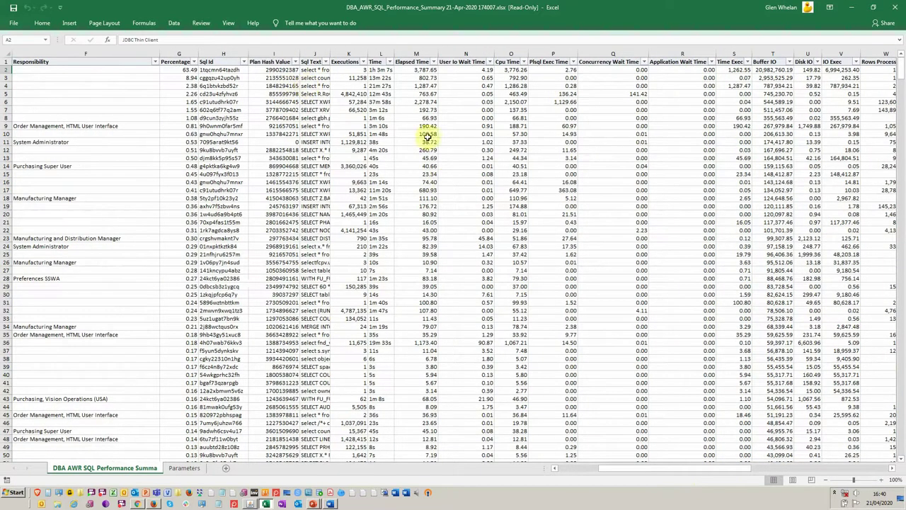
left_click(315, 70)
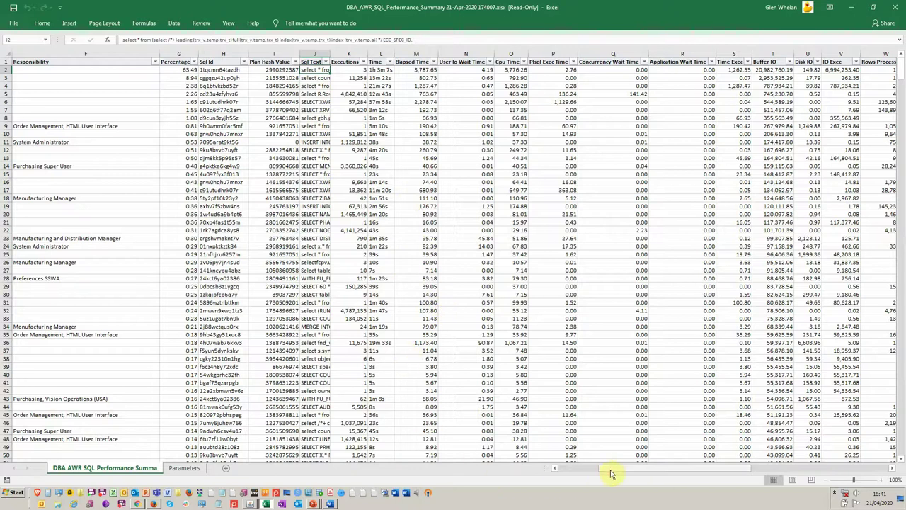
left_click_drag(611, 472, 609, 472)
left_click_drag(593, 475, 589, 477)
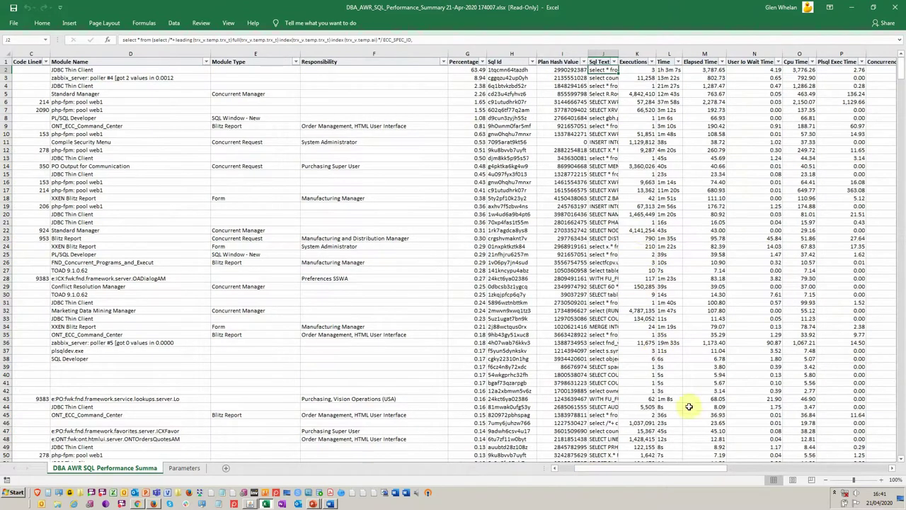
left_click_drag(668, 469, 241, 103)
left_click_drag(632, 469, 218, 100)
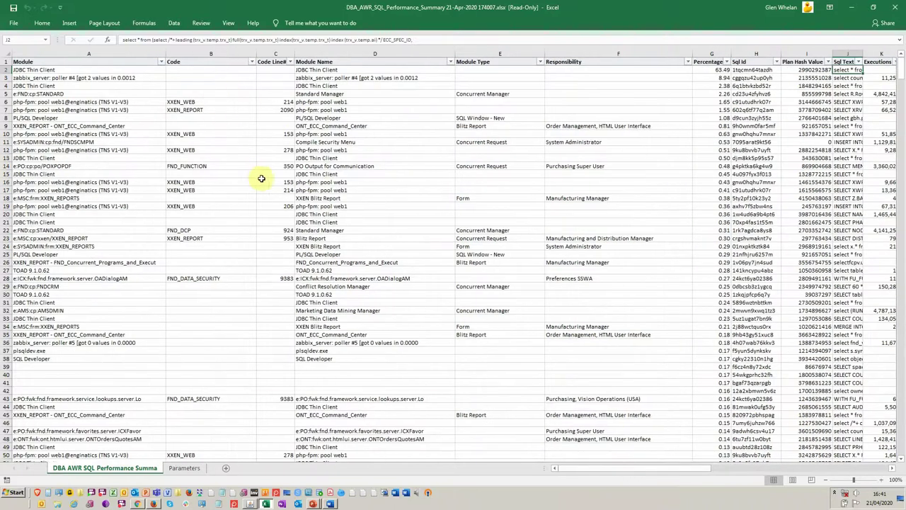
scroll(247, 107, "down", 6)
scroll(246, 128, "down", 15)
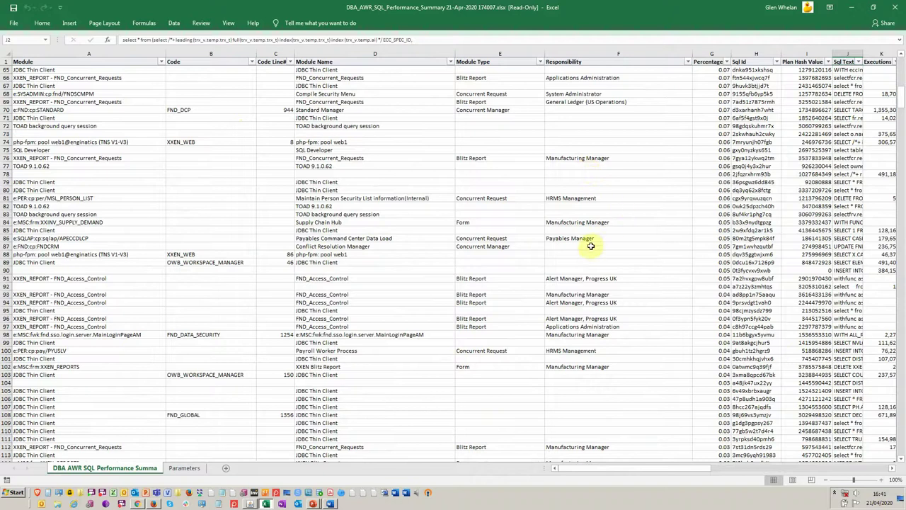
Step: Scroll across the Excel output's rows and columns, then return to Oracle Applications
scroll(586, 239, "up", 8)
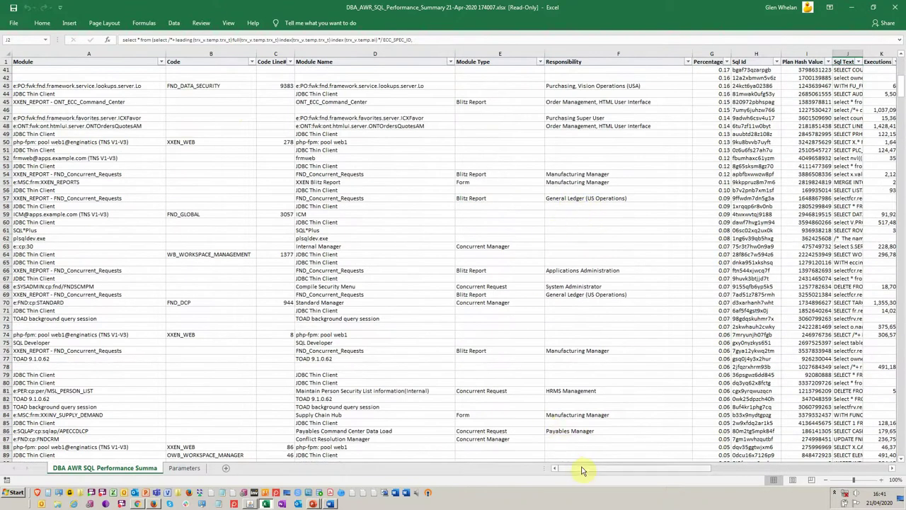
left_click_drag(595, 468, 668, 462)
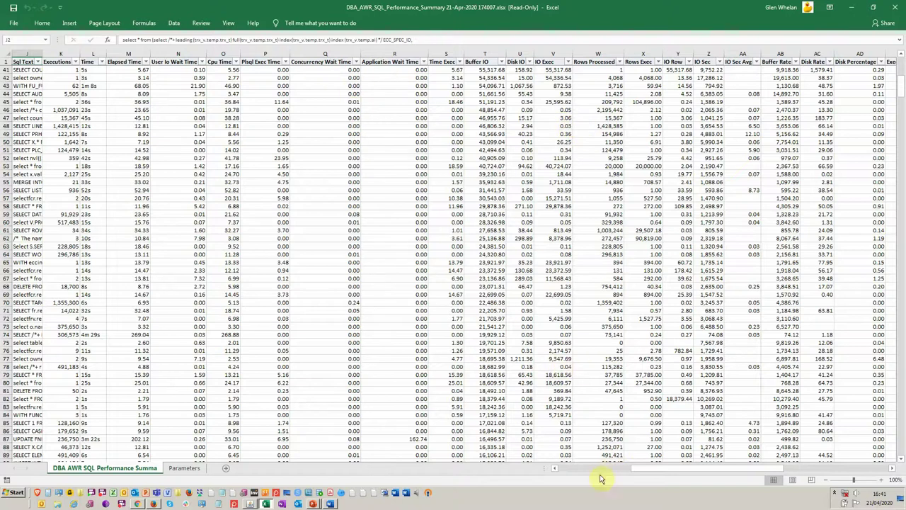
left_click_drag(600, 468, 559, 468)
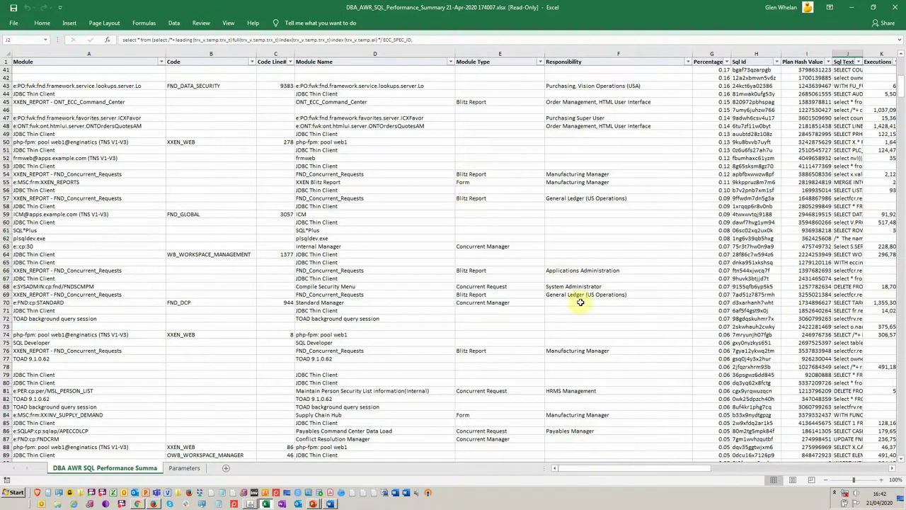
key("alt+Tab")
key("alt+Tab")
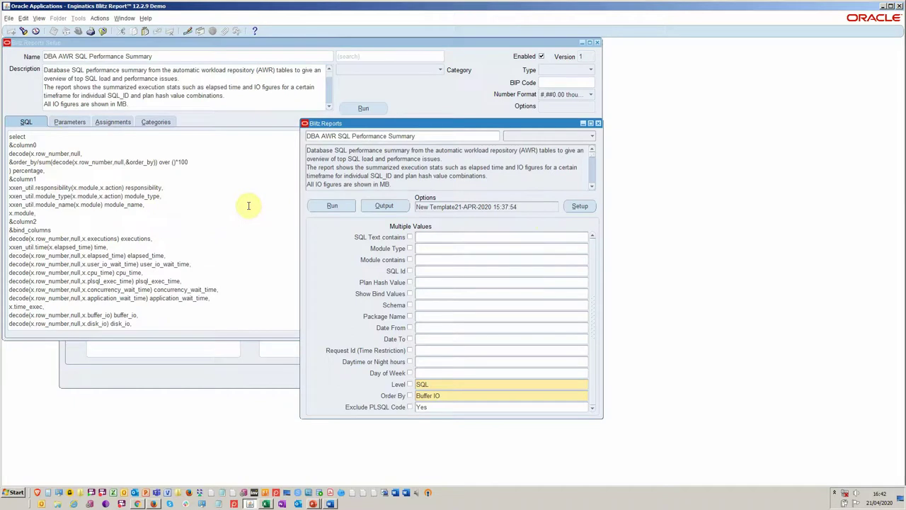
Step: Close the run window and load the AP -SM Suppliers report into Blitz Reports Setup
left_click(598, 124)
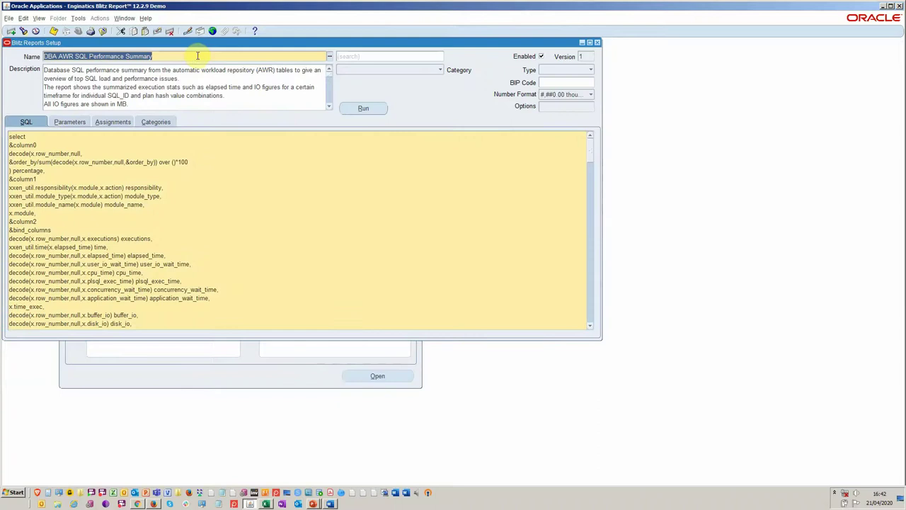
left_click(197, 56)
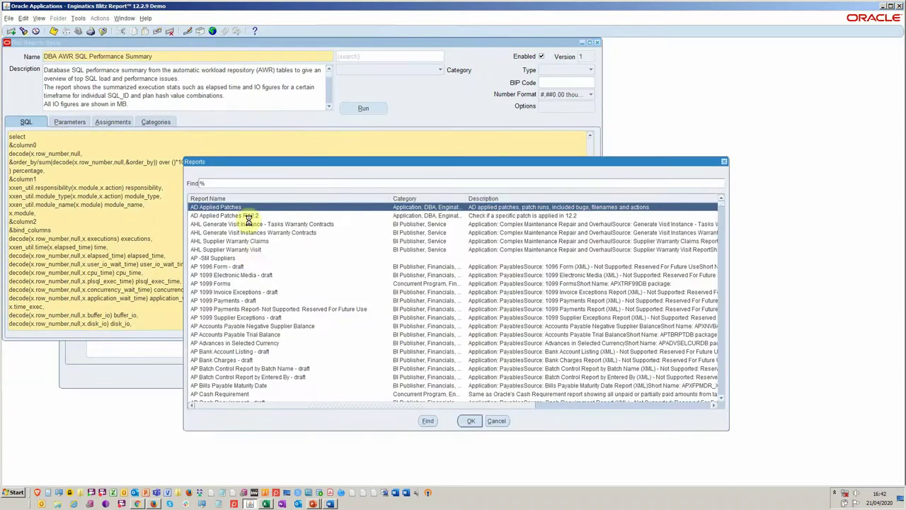
double_click(234, 258)
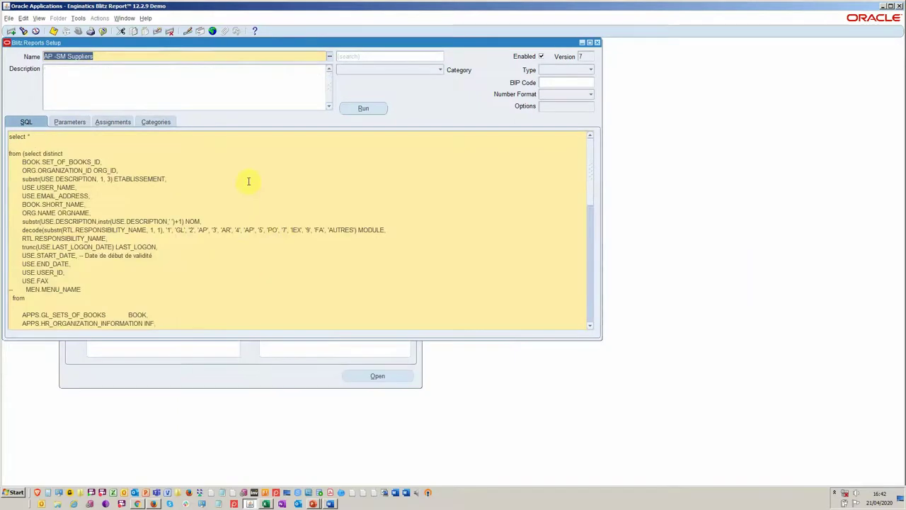
Step: Search the report Name list for 'fnd' reports, browse them, and cancel without choosing one
left_click(250, 56)
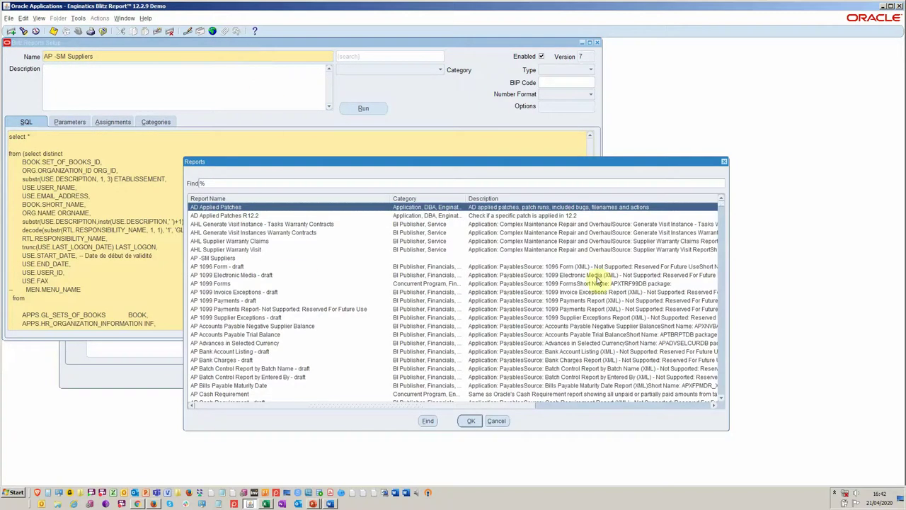
type("f")
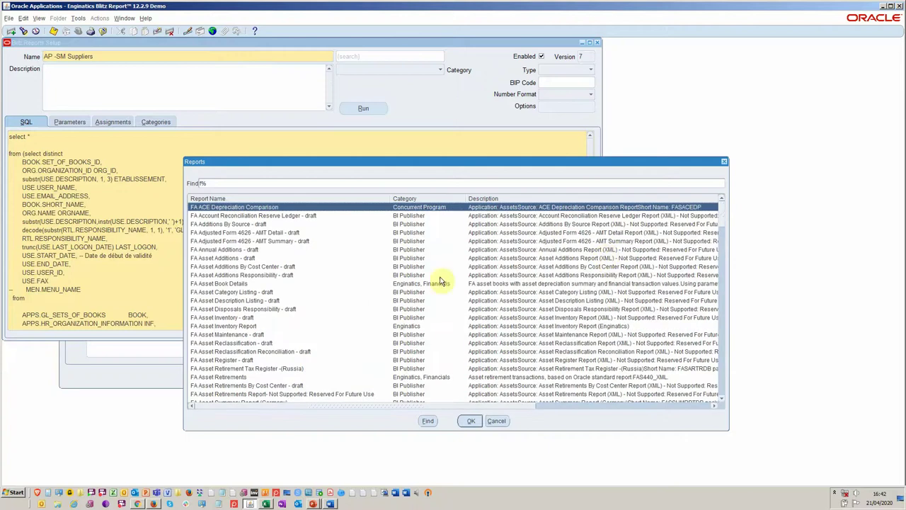
type("nd")
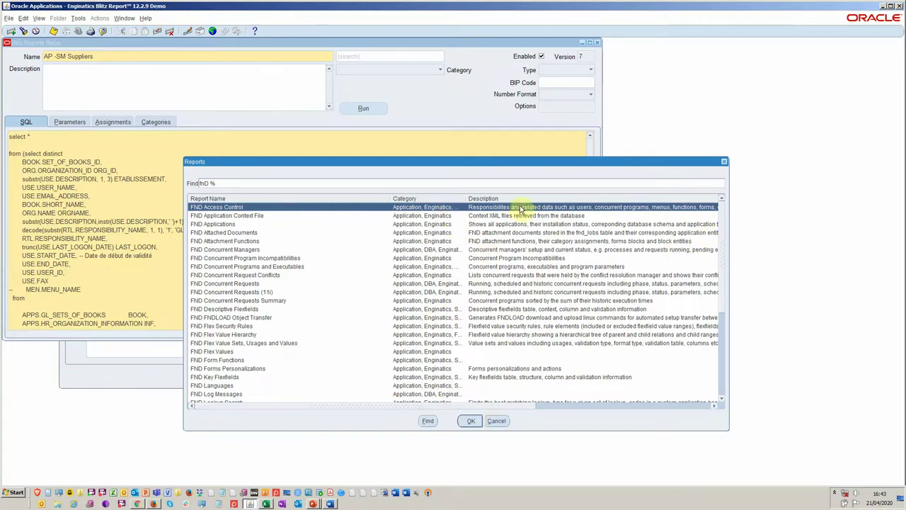
left_click(722, 243)
mouse_move(722, 243)
left_mouse_down()
mouse_move(779, 230)
mouse_move(779, 314)
mouse_move(729, 325)
mouse_move(723, 234)
left_mouse_up()
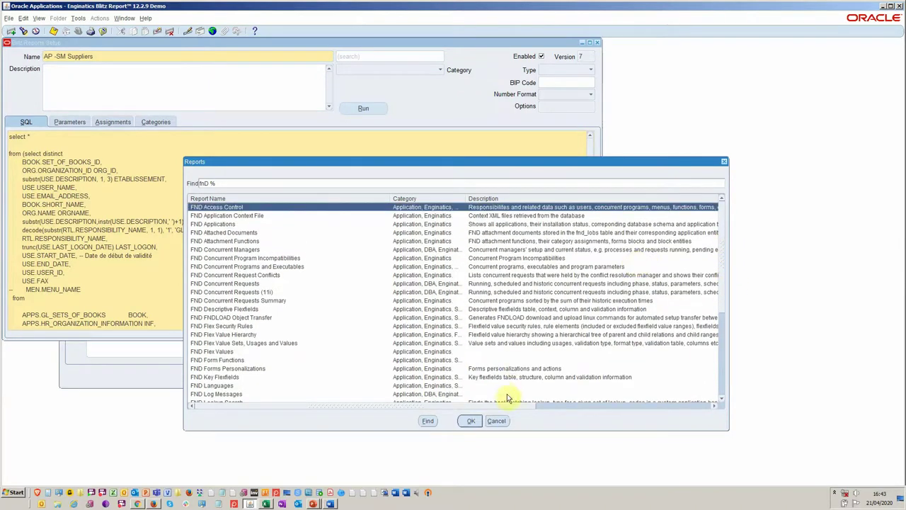
left_click(496, 421)
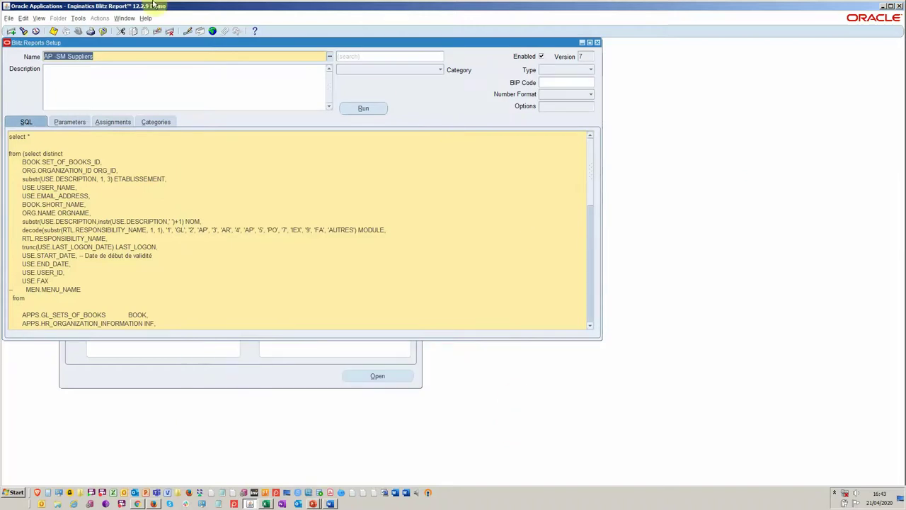
Step: Clear the form and import the BI Publisher All Inventories Value Report (XML) as a Blitz report
left_click(158, 31)
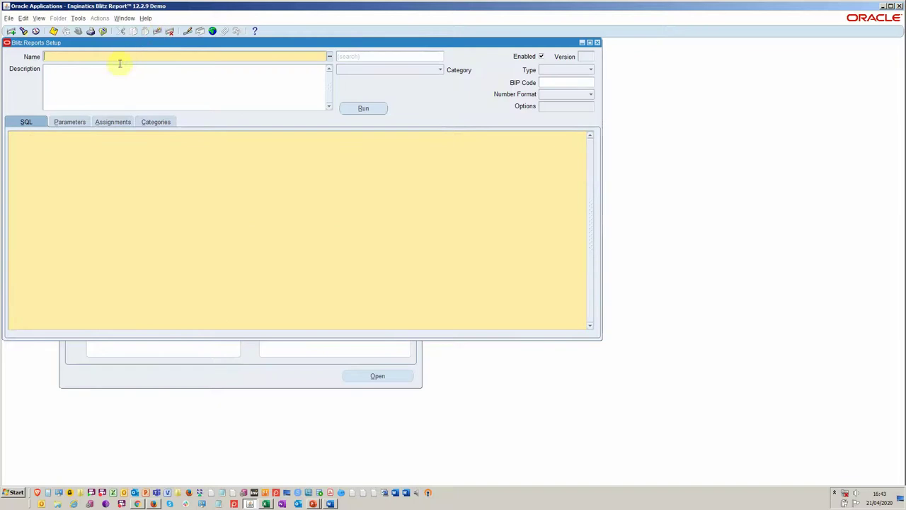
left_click(78, 18)
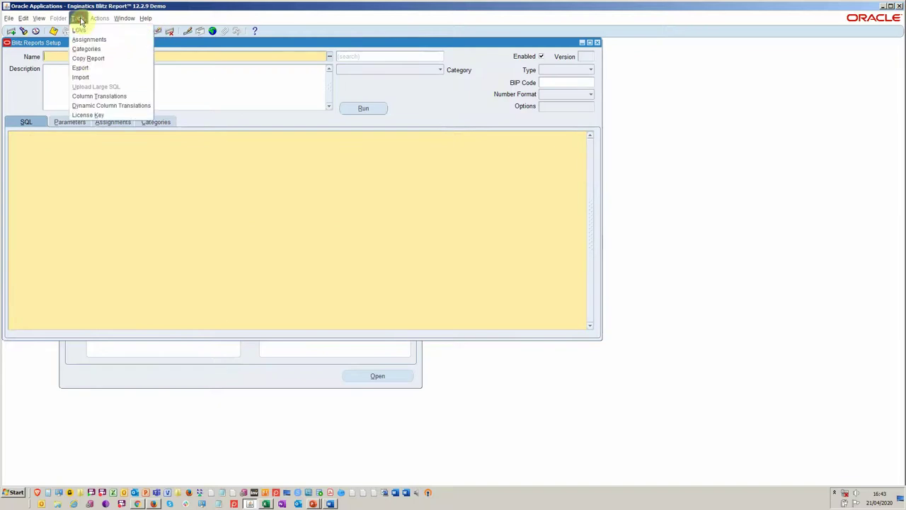
left_click(91, 76)
left_click(339, 282)
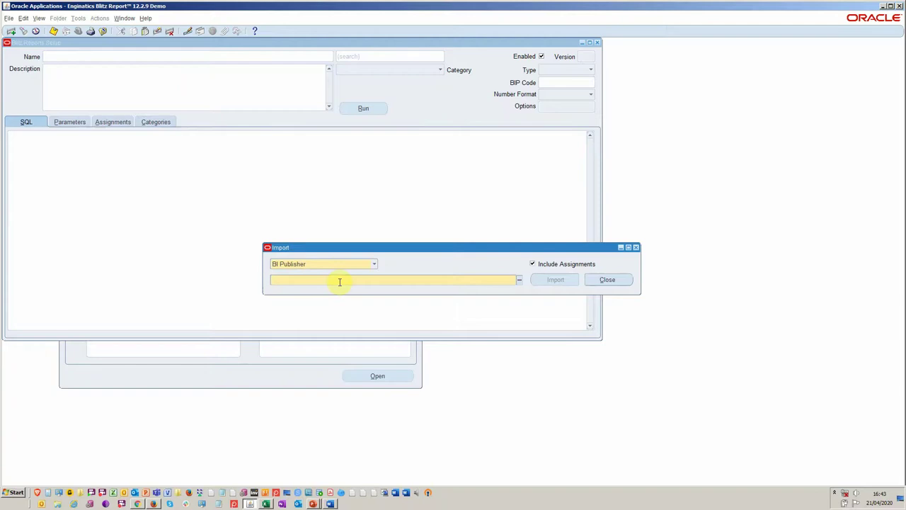
type("all inventories Value Report %")
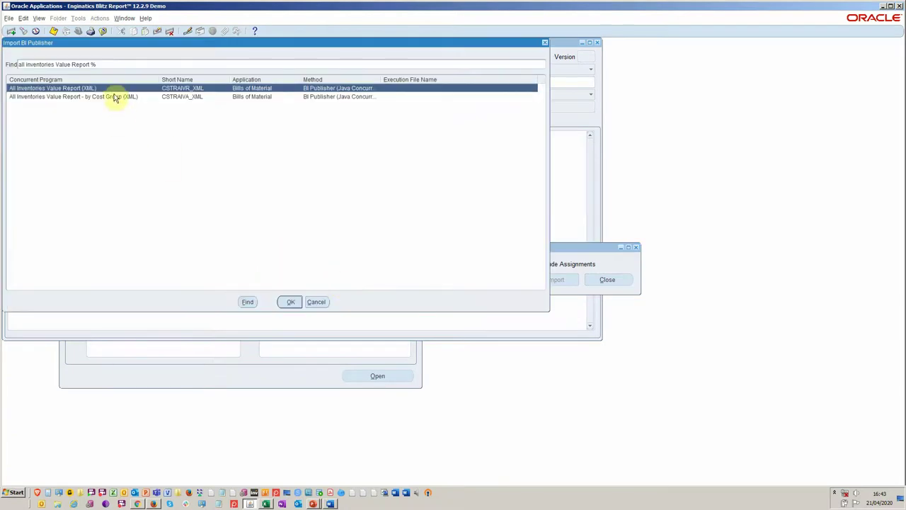
double_click(113, 92)
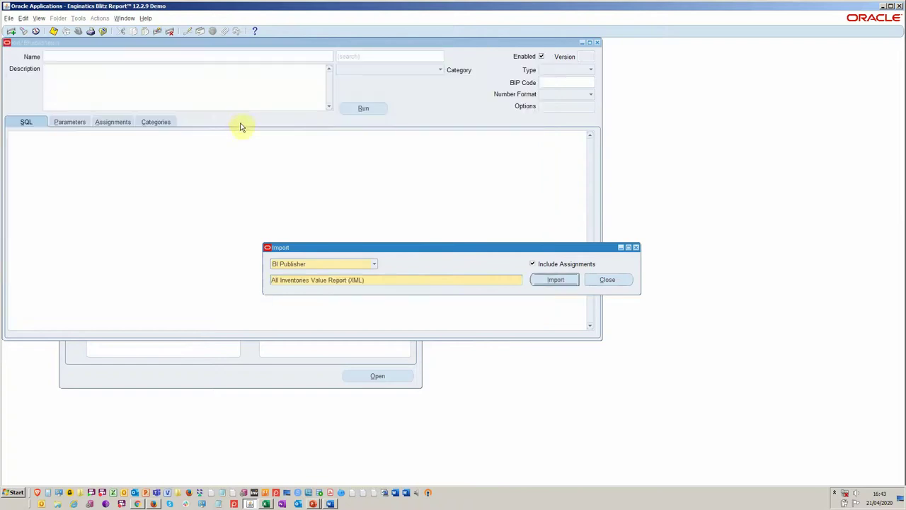
left_click(534, 284)
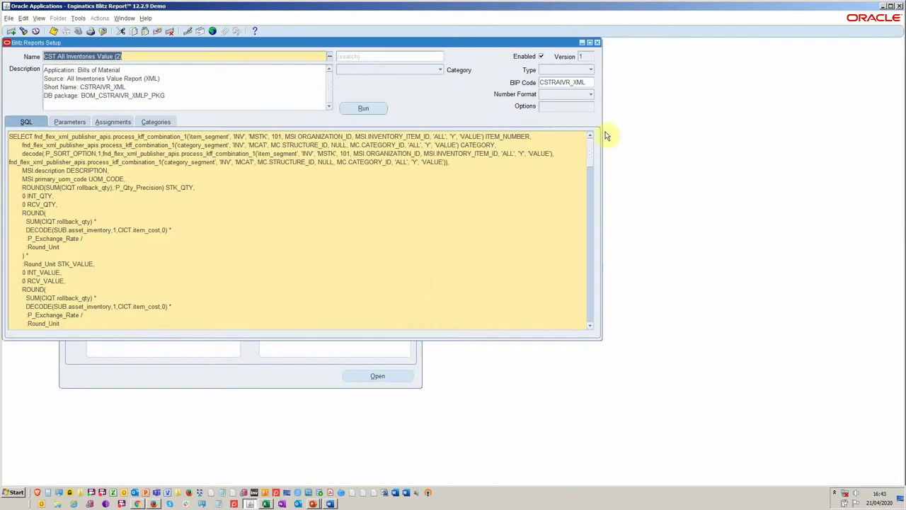
Step: Review CST All Inventories Value (2)'s BIP code, parameters and assignments, then run it to Excel
left_click(583, 83)
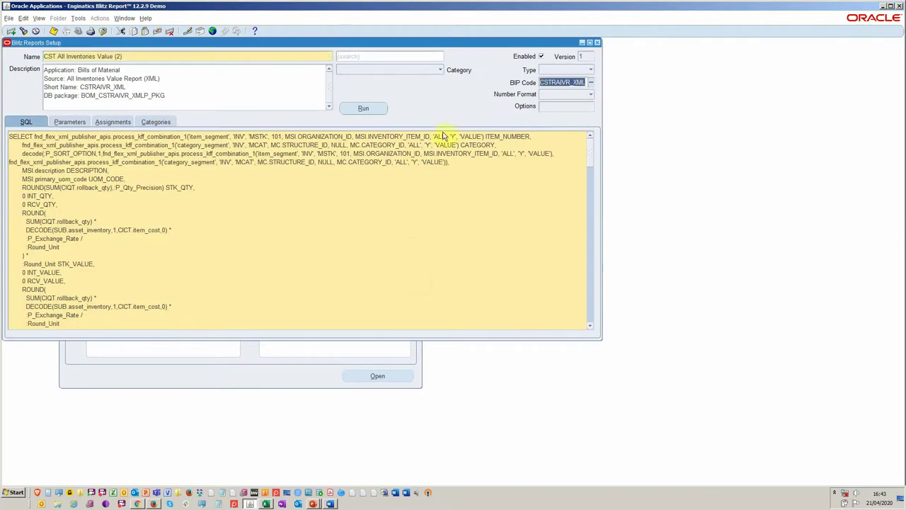
left_click(73, 124)
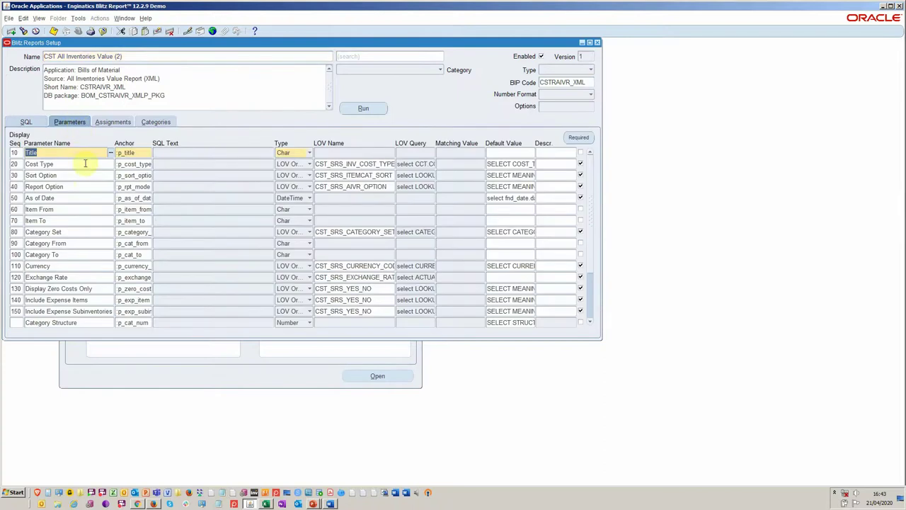
left_click(113, 119)
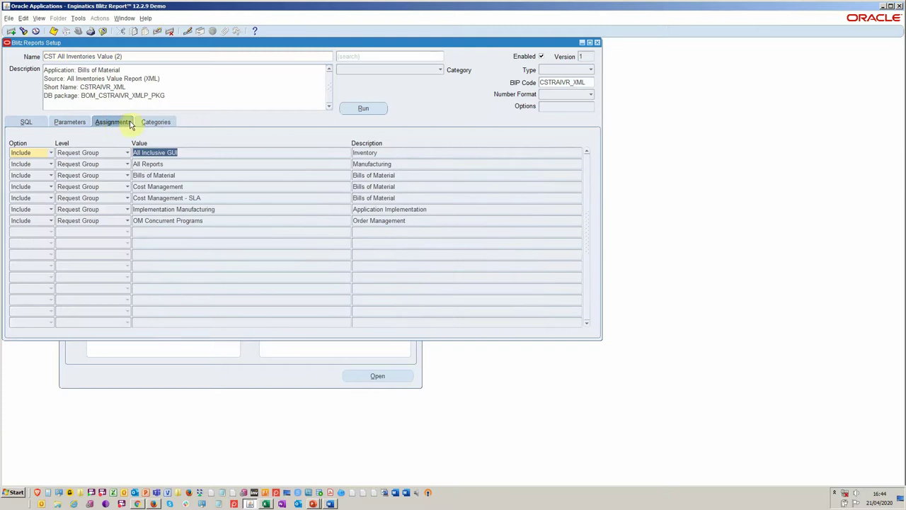
left_click(41, 122)
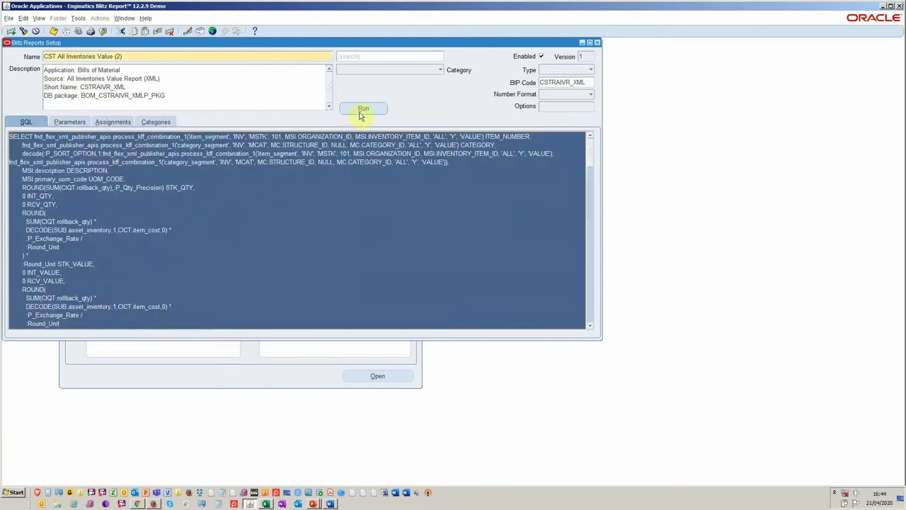
left_click(360, 108)
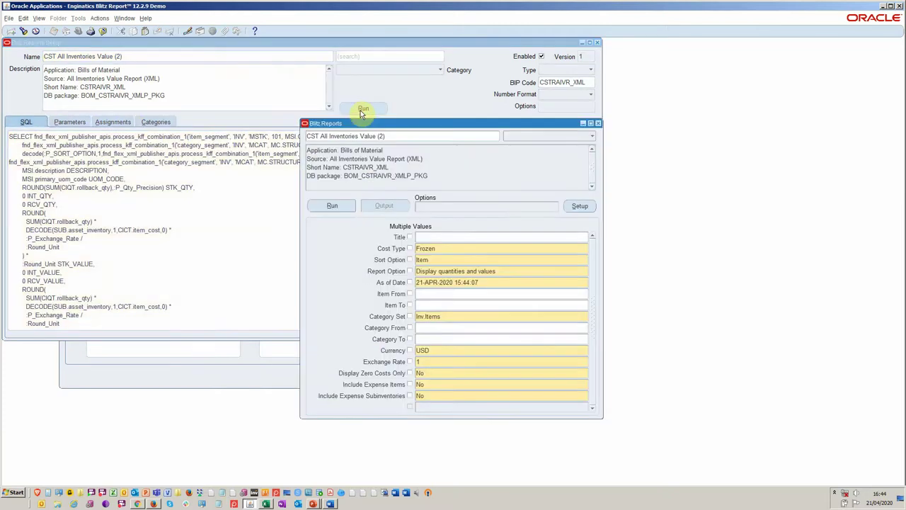
left_click(342, 205)
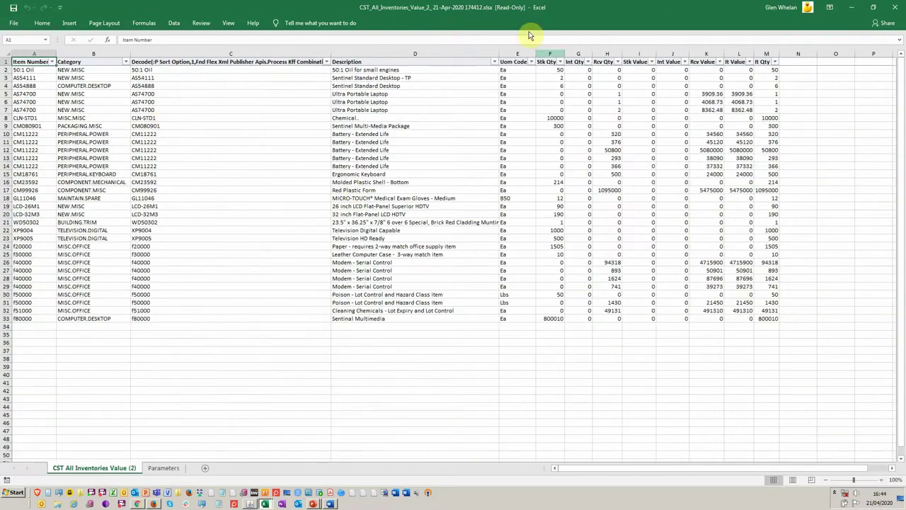
Step: Inspect column C of the inventory value output, then return to Oracle Applications
left_click(187, 50)
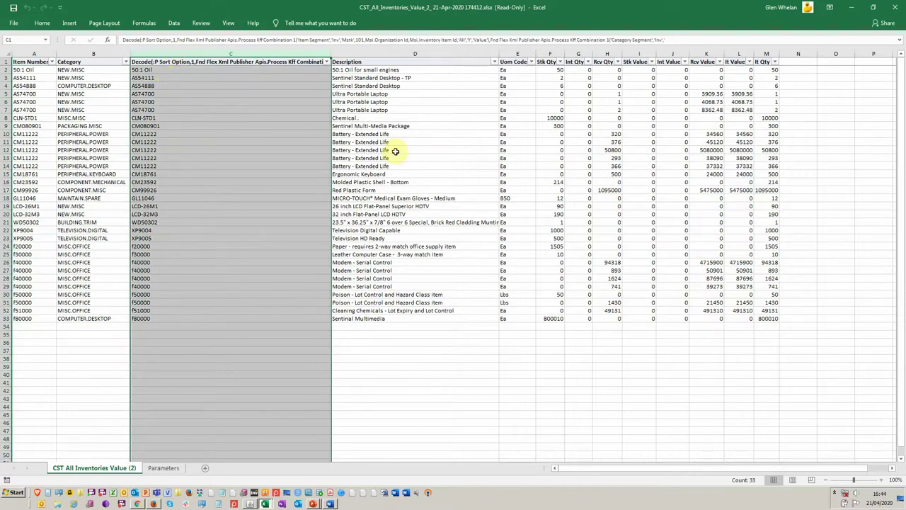
key("alt+Tab")
key("Tab")
key("Tab")
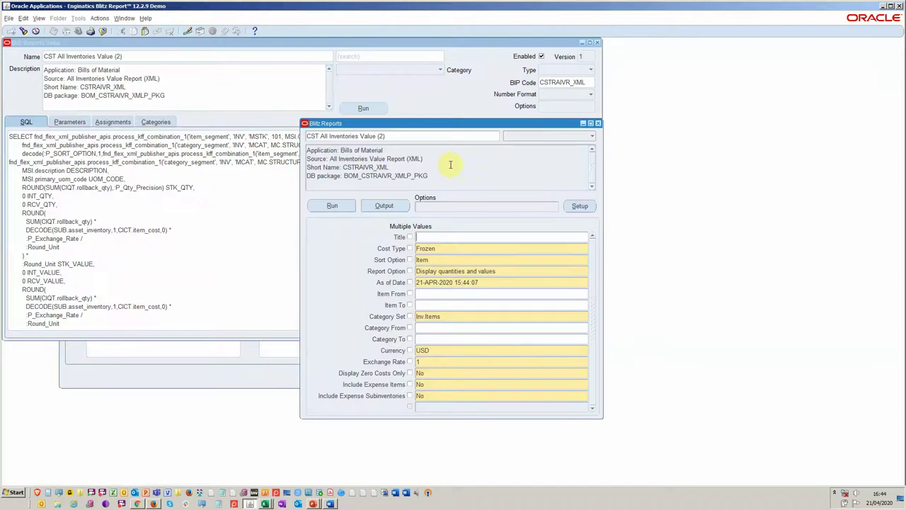
Step: Check the output options, close the Blitz Reports run window, and reveal the hidden tray icons
left_click(538, 206)
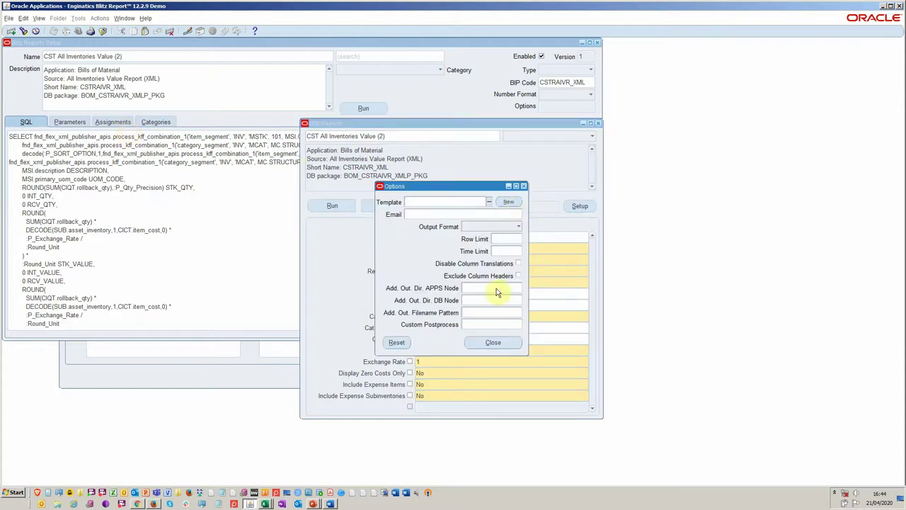
left_click(524, 186)
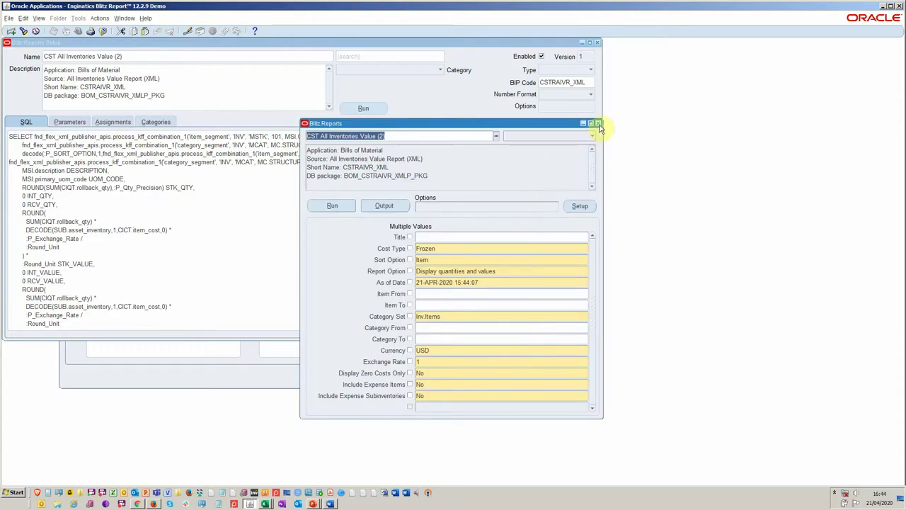
left_click(599, 124)
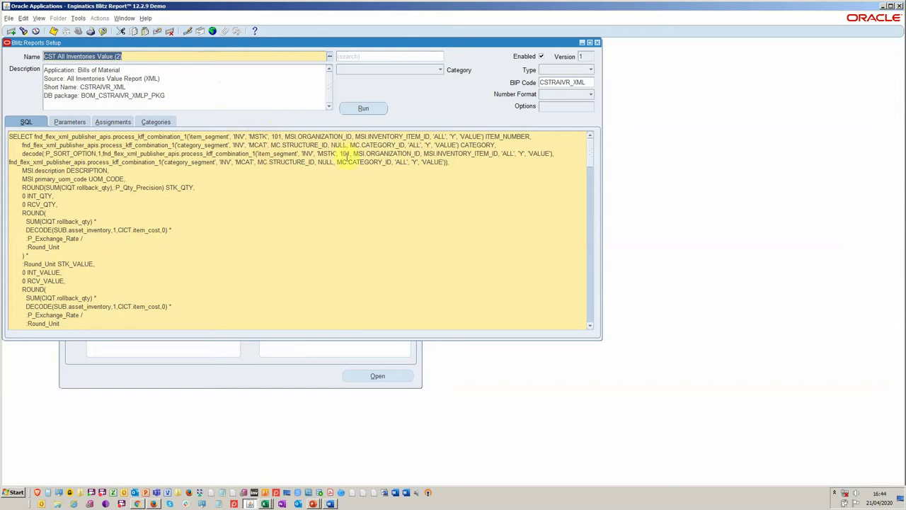
key("alt+Tab")
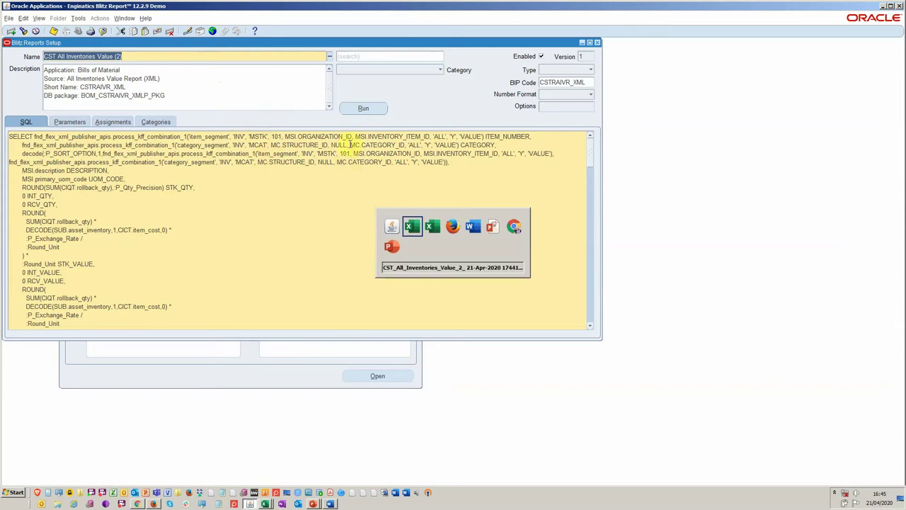
key("Escape")
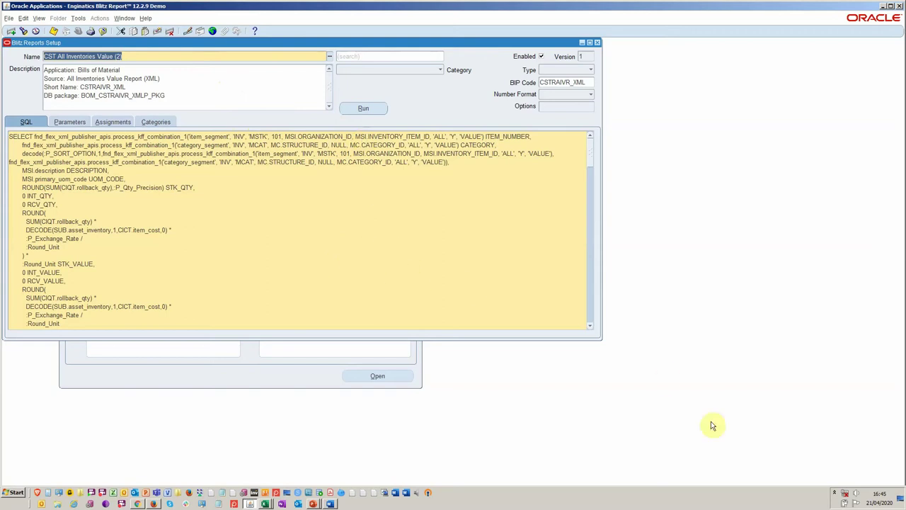
left_click(835, 494)
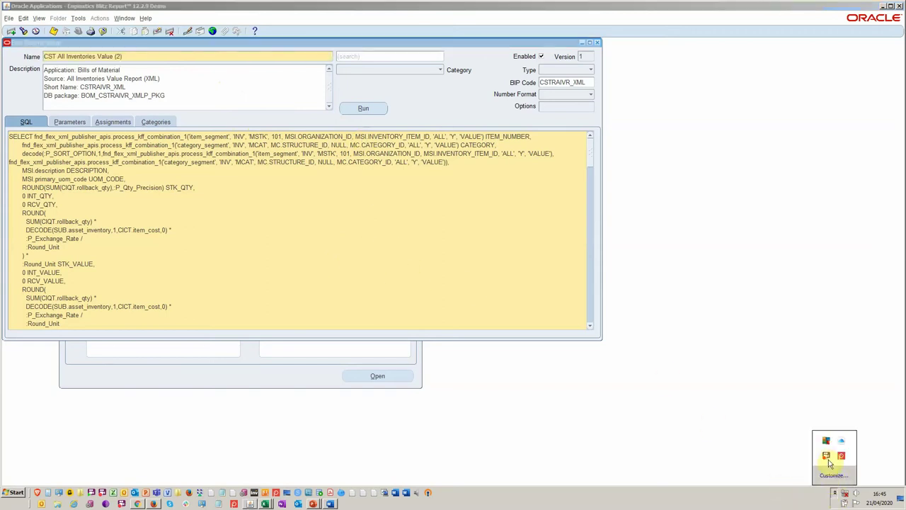